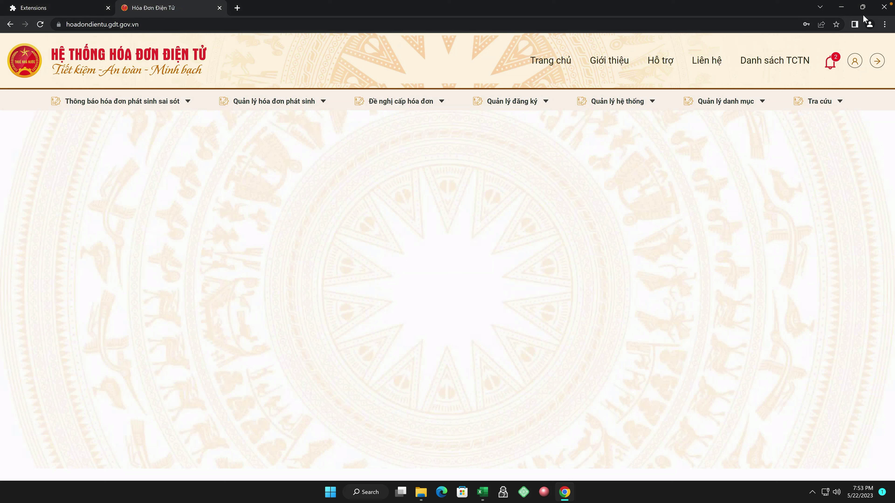
Minimize the Chrome e-invoice portal window so the desktop is visible.
click(841, 7)
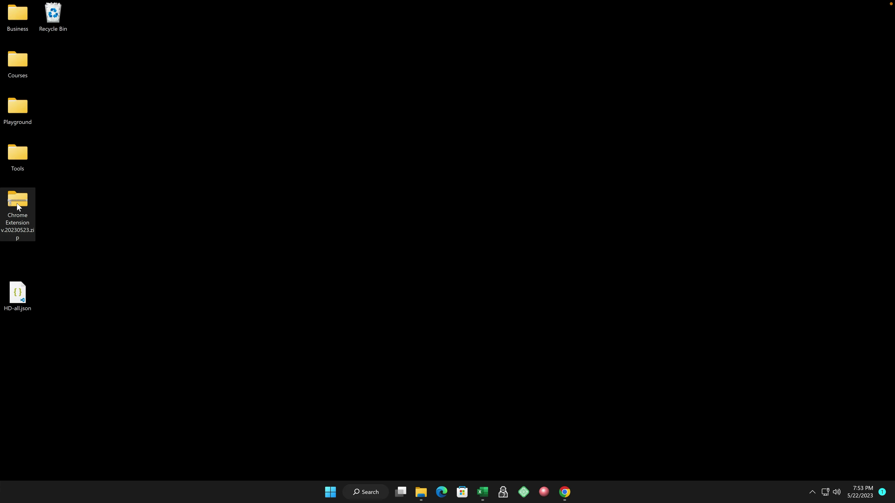
Extract the Chrome Extension v.20230523 zip on the desktop into its suggested same-named folder.
drag(18, 200, 215, 204)
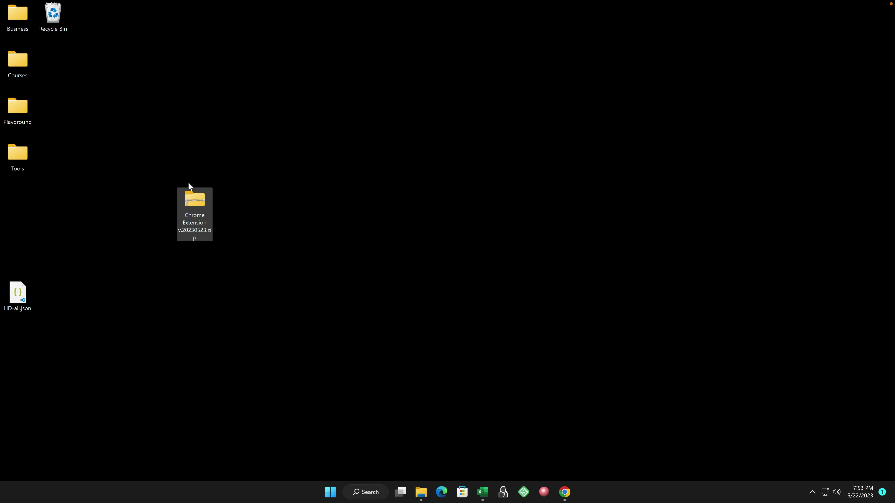
click(228, 213)
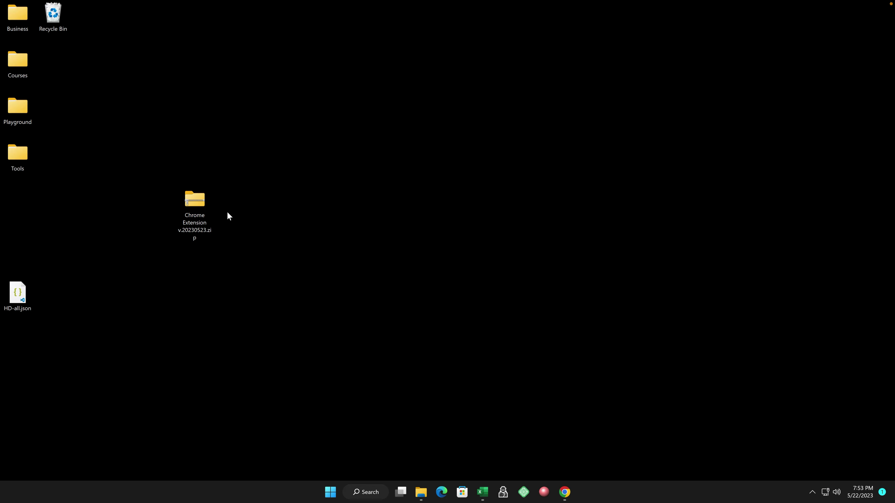
right_click(196, 203)
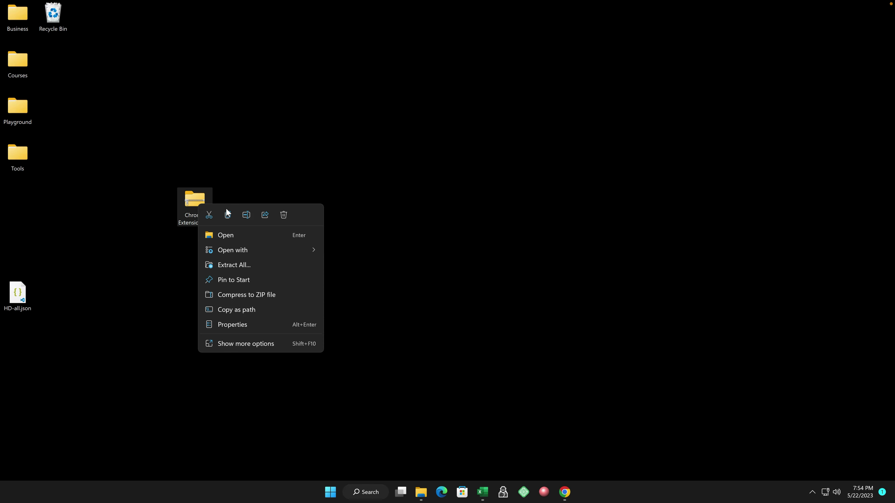
click(252, 266)
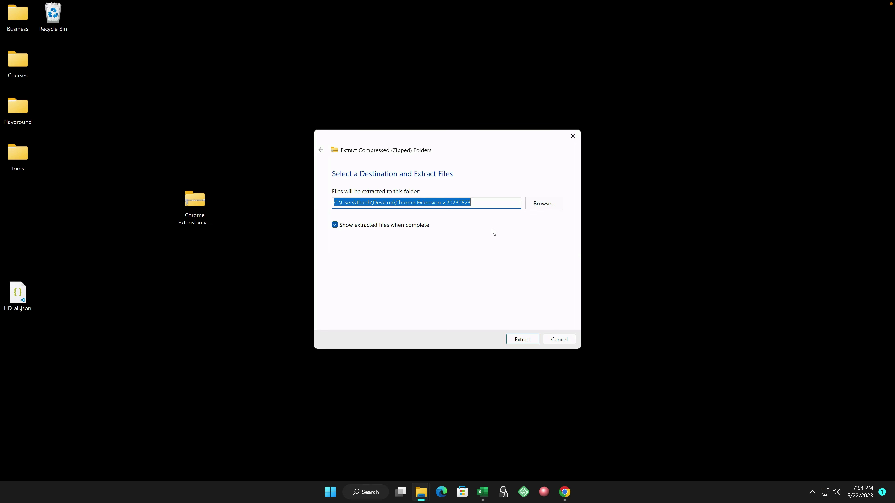
click(524, 340)
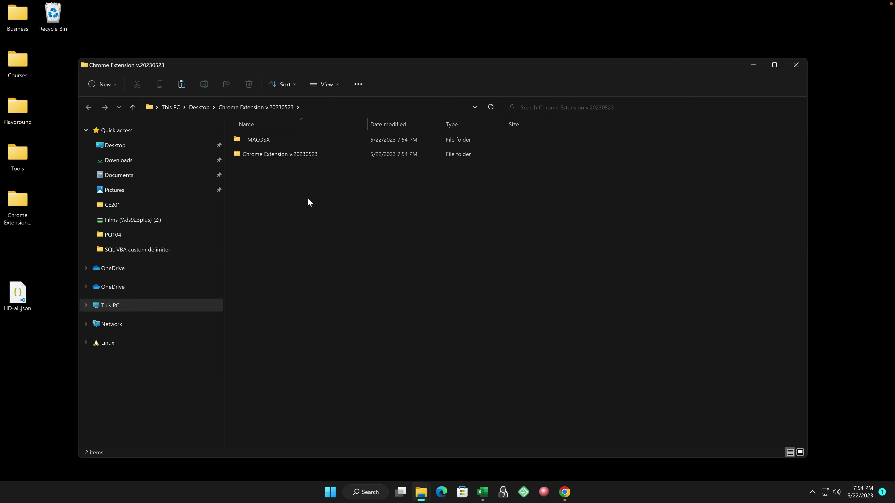
Open the Chrome Extension v.20230523 subfolder to view files like manifest.json, then go back up.
click(284, 154)
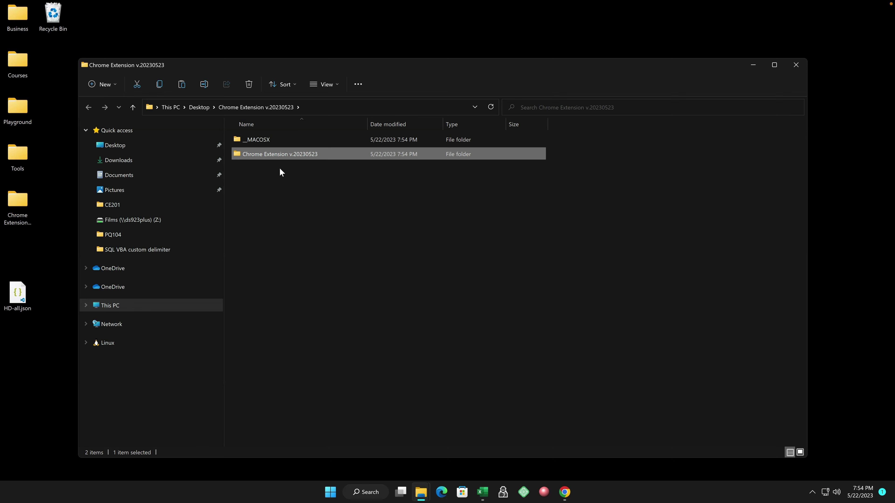
double_click(281, 154)
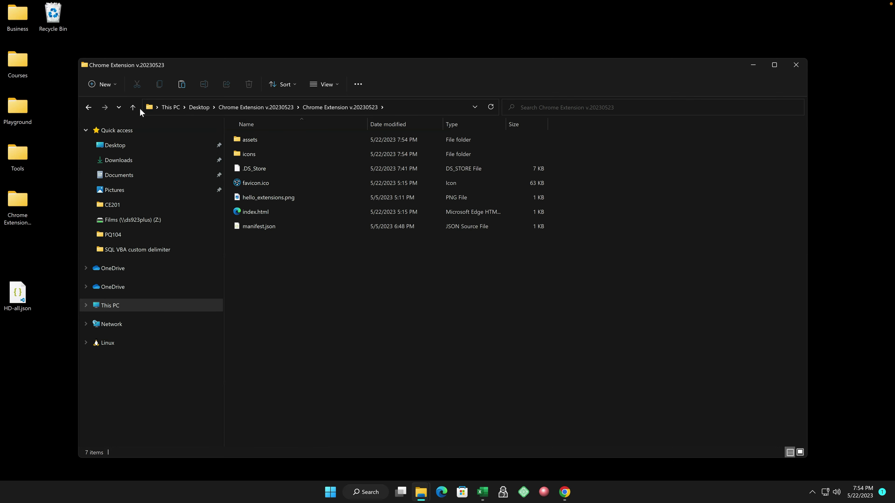
click(133, 107)
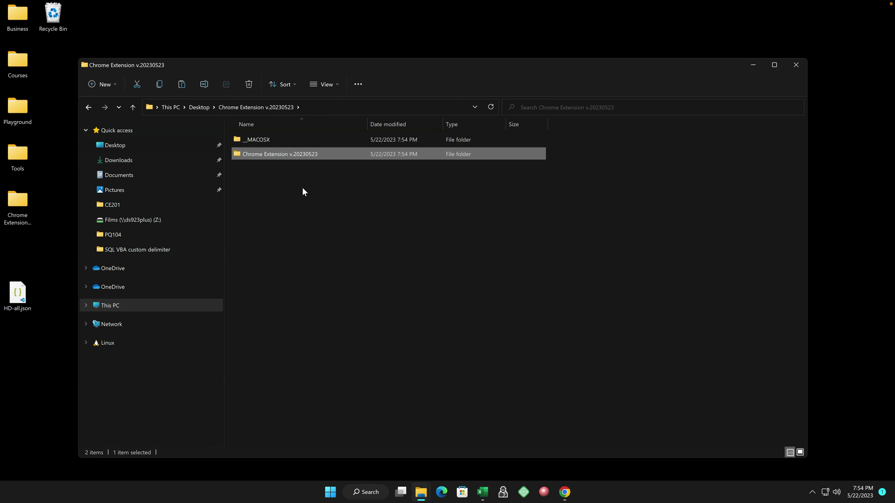
Clear the folder selection and switch back to the Chrome invoice portal.
click(296, 203)
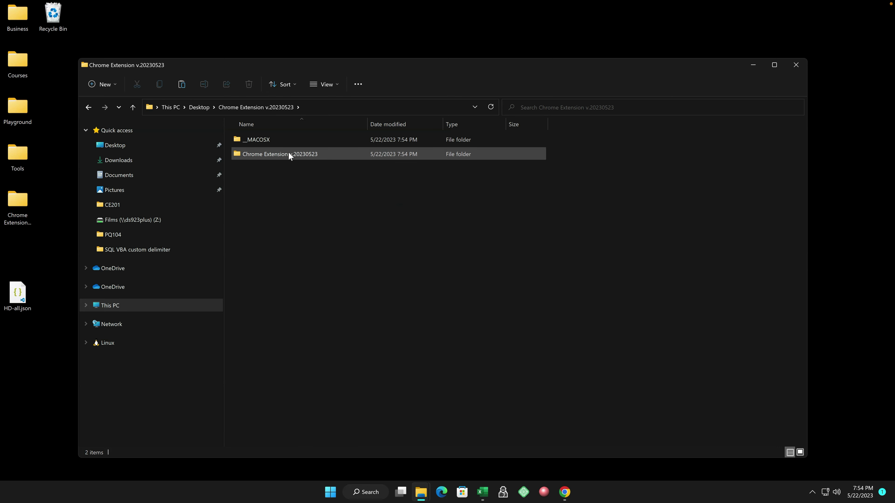
click(288, 152)
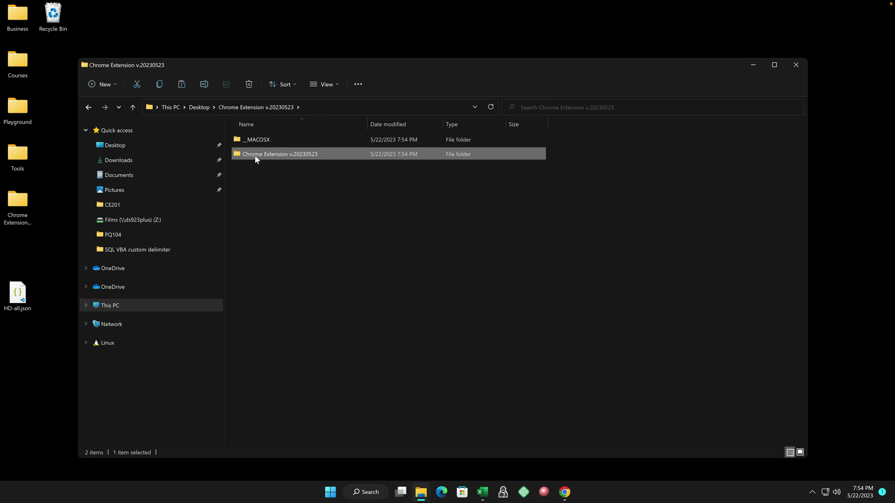
click(348, 273)
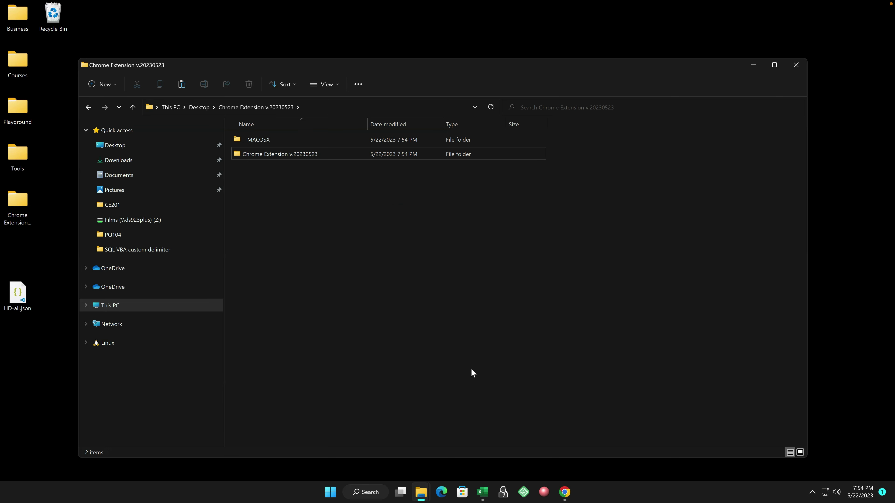
click(570, 491)
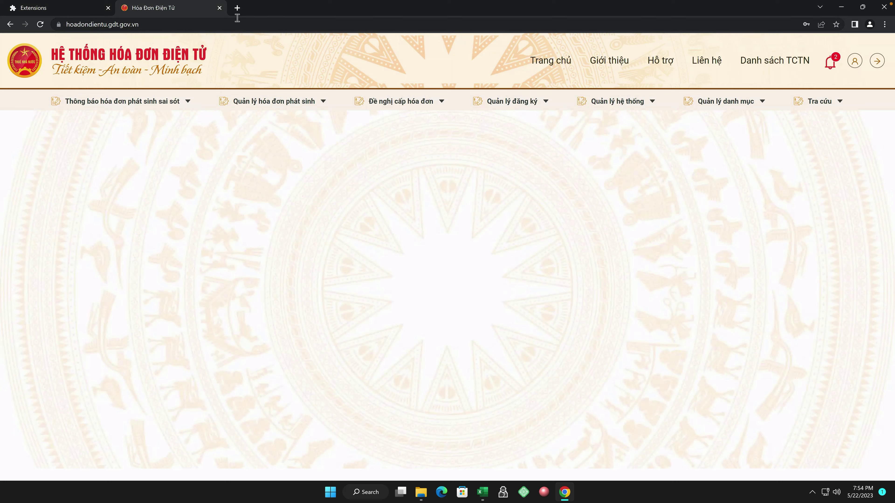
Reach Chrome's Extensions page via chrome://extensions, then via ⋮ > More tools > Extensions.
click(237, 8)
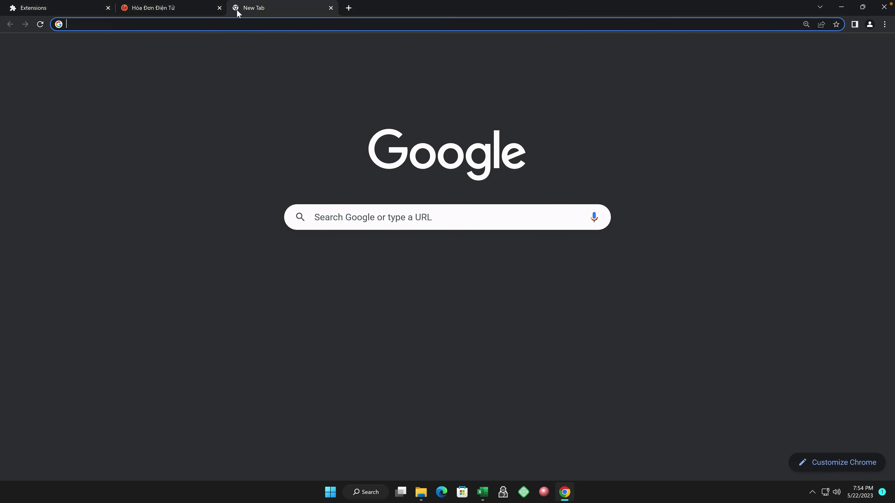
click(256, 25)
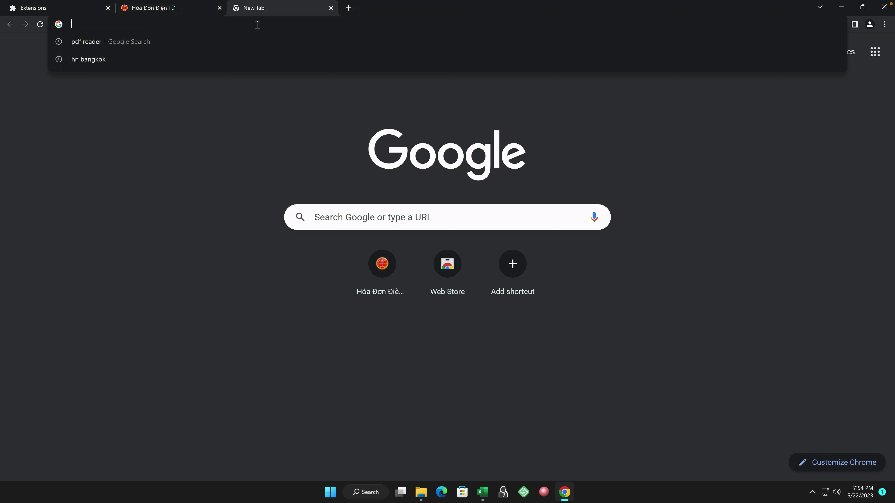
text(chrome:)
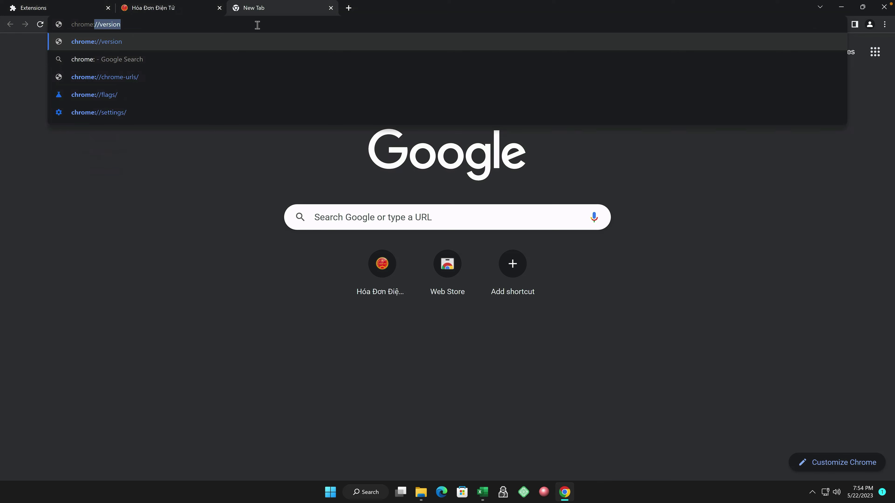
text(//)
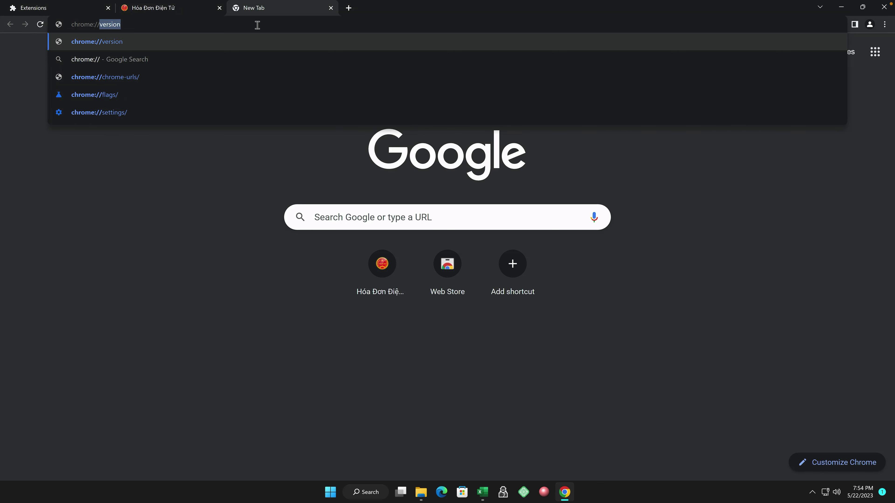
text(ex)
key(Return)
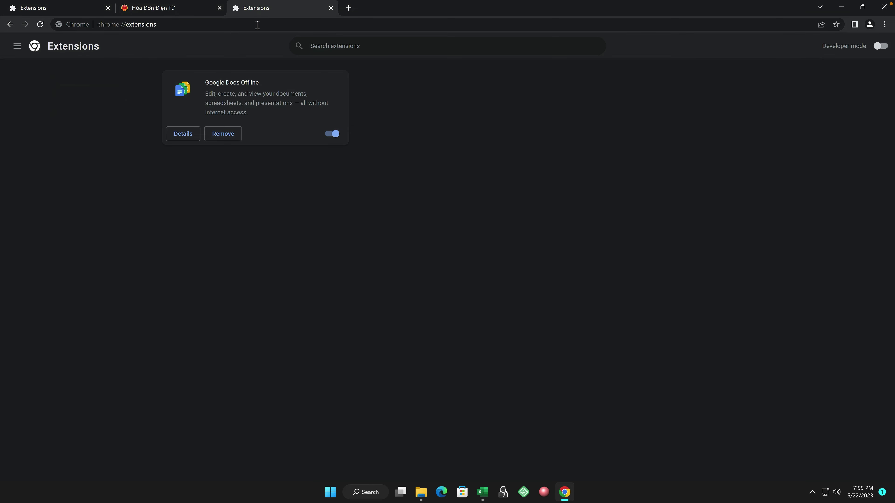
click(330, 8)
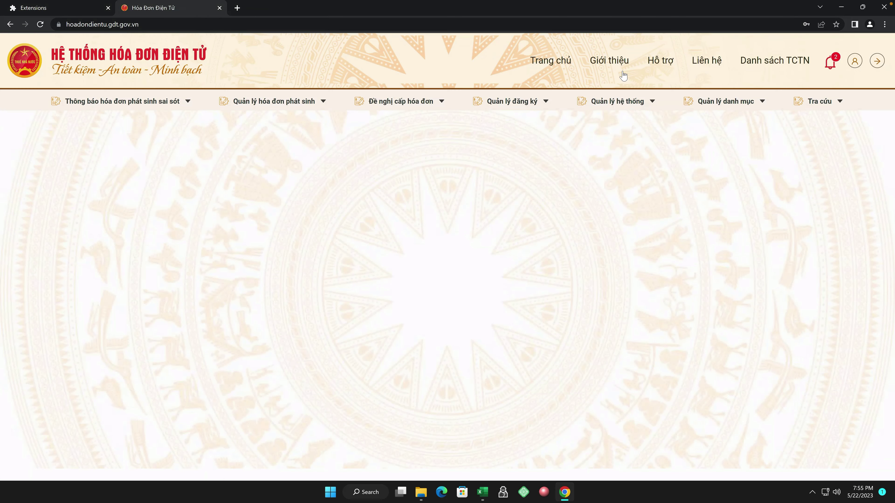
click(884, 24)
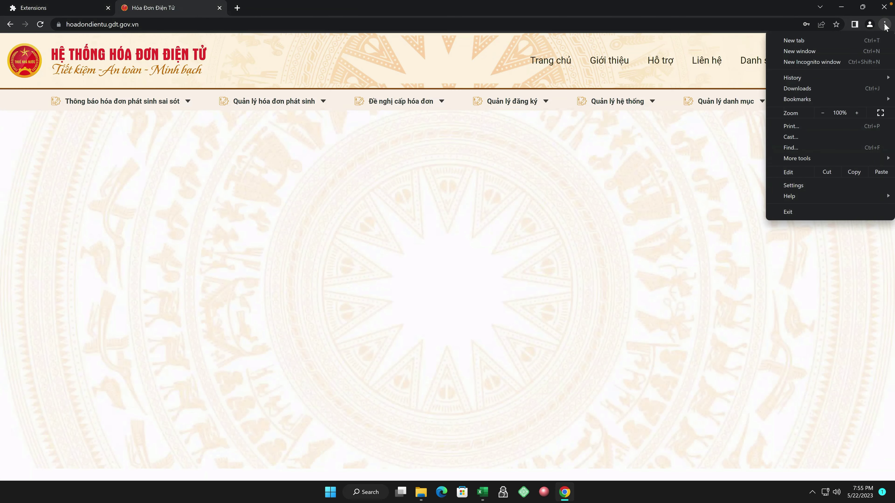
mouse_move(797, 158)
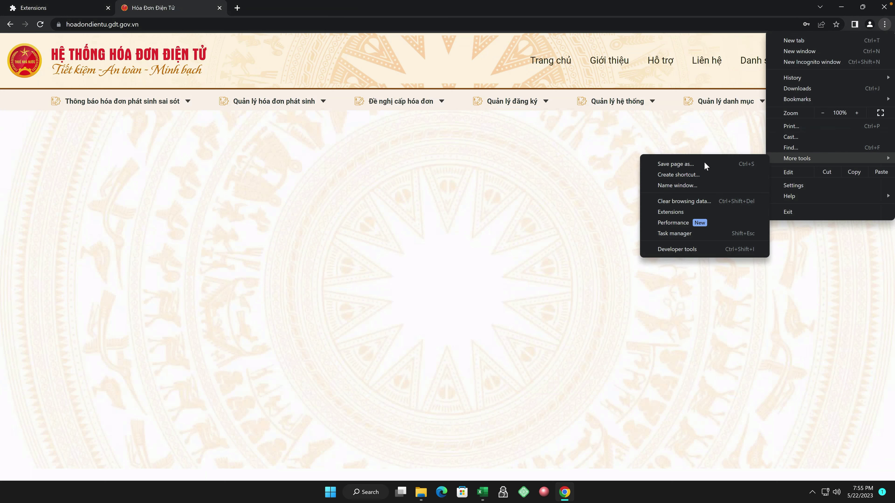
click(671, 212)
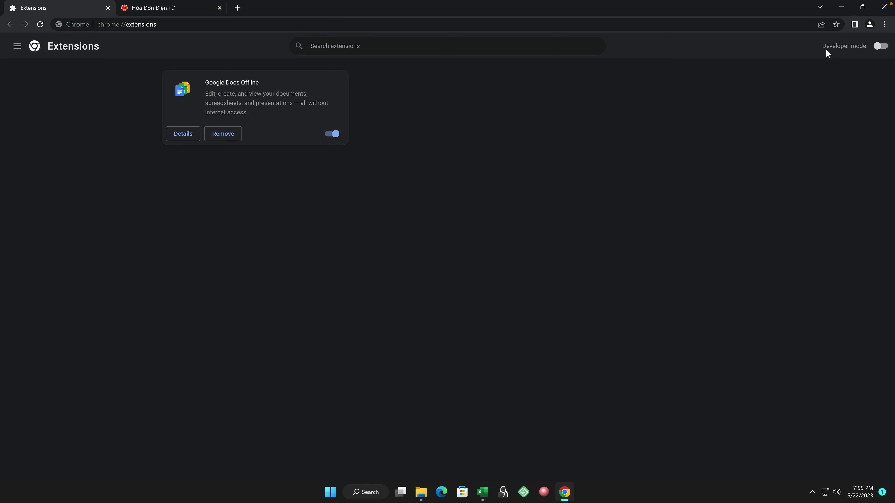
Turn on Developer mode and load the unpacked Desktop folder Chrome Extension v.20230523.
click(877, 49)
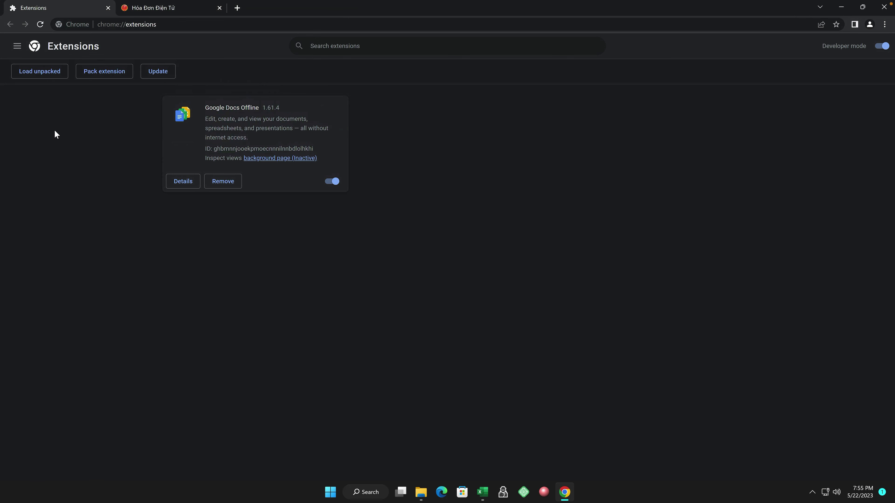
click(40, 77)
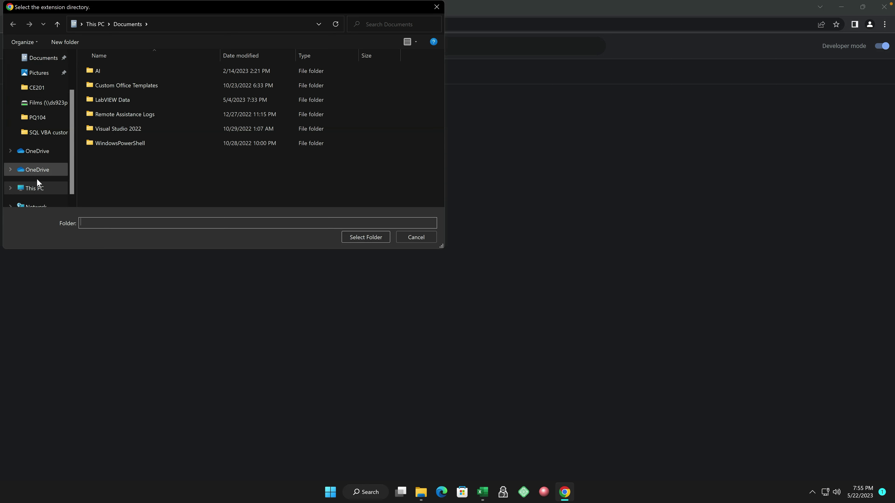
scroll(72, 167, down, 1)
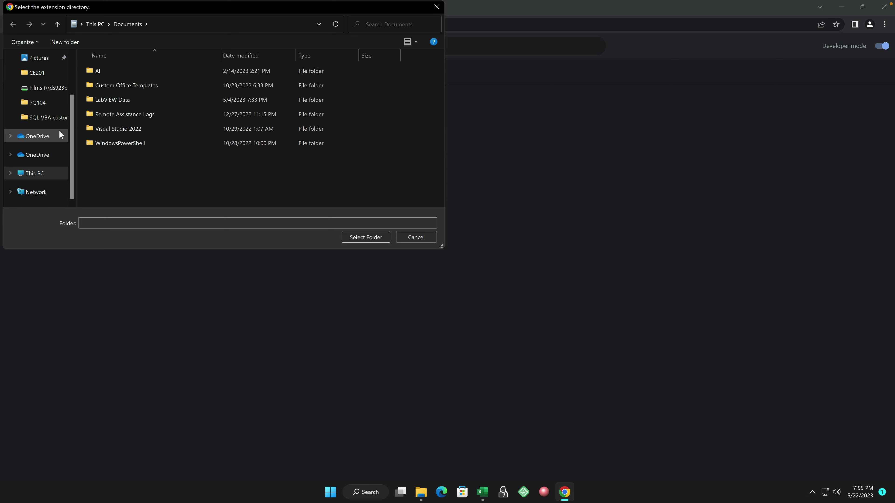
scroll(71, 140, up, 3)
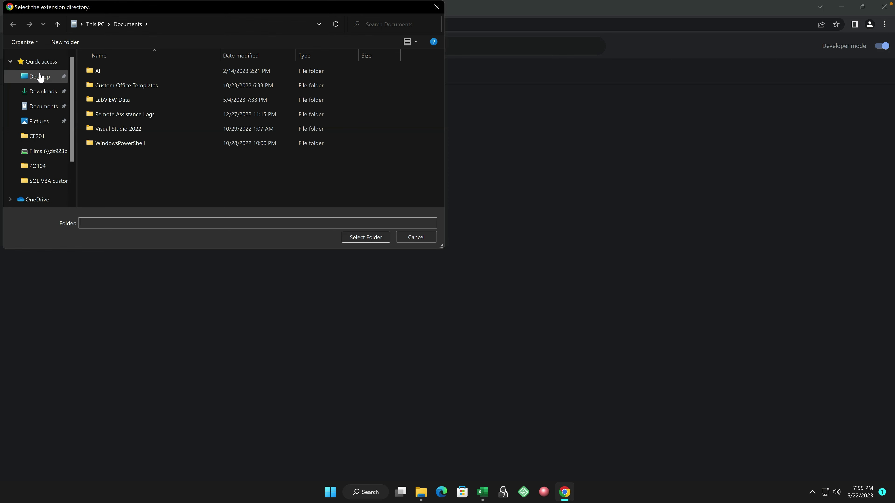
click(37, 76)
double_click(135, 85)
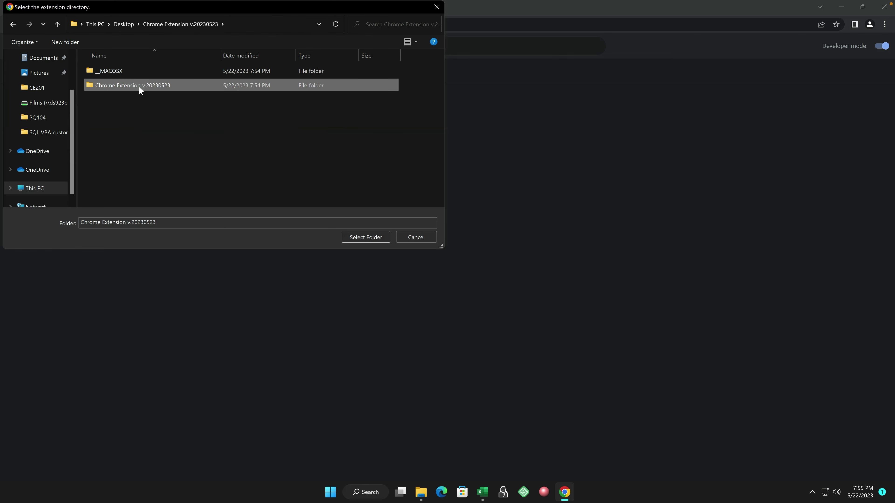
click(363, 238)
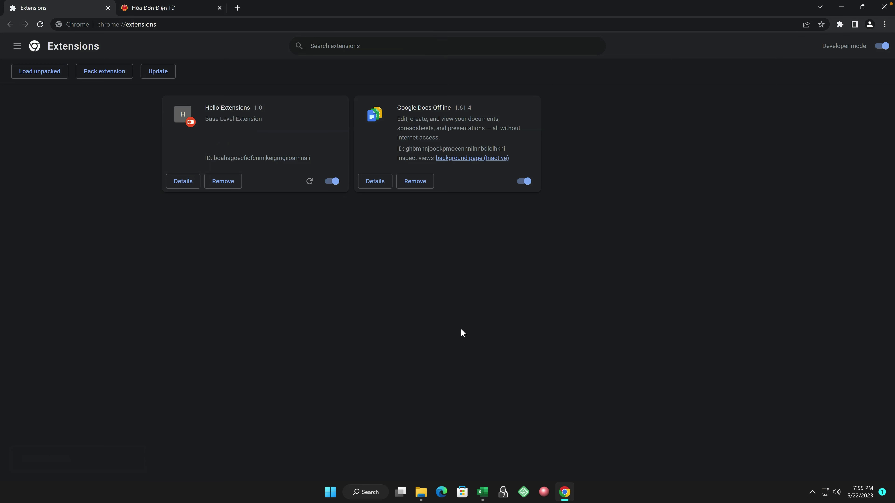
Launch Edge maximized, glance at its Downloads list with Ctrl+J, then close it.
click(442, 492)
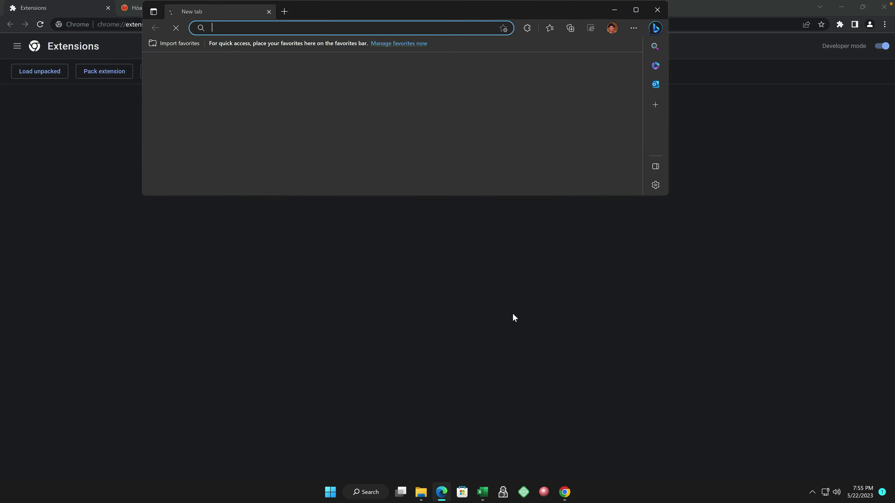
click(636, 10)
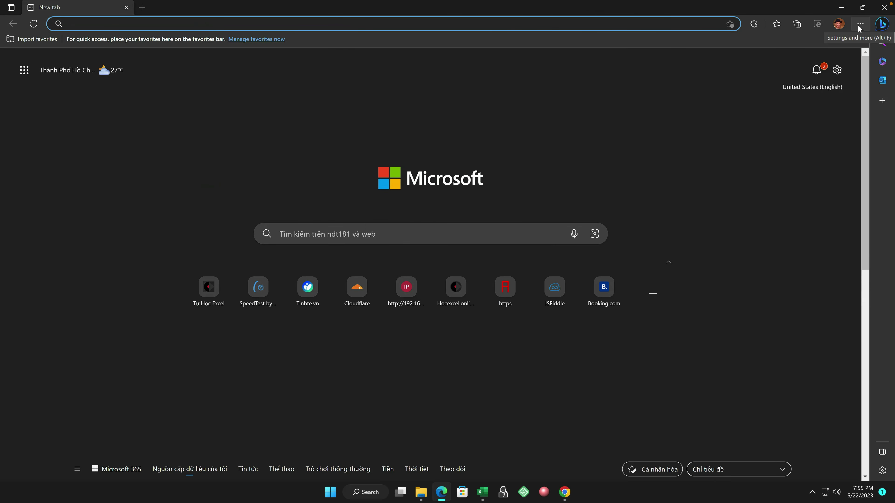
click(857, 25)
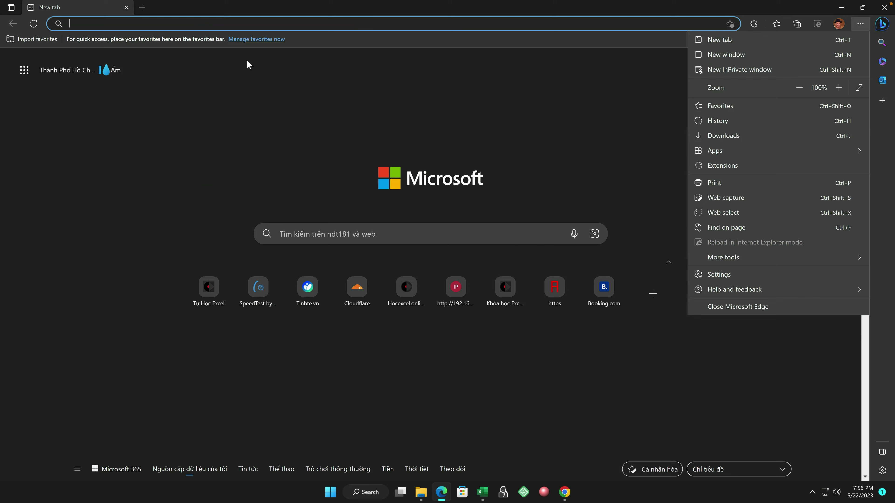
key(ctrl+j)
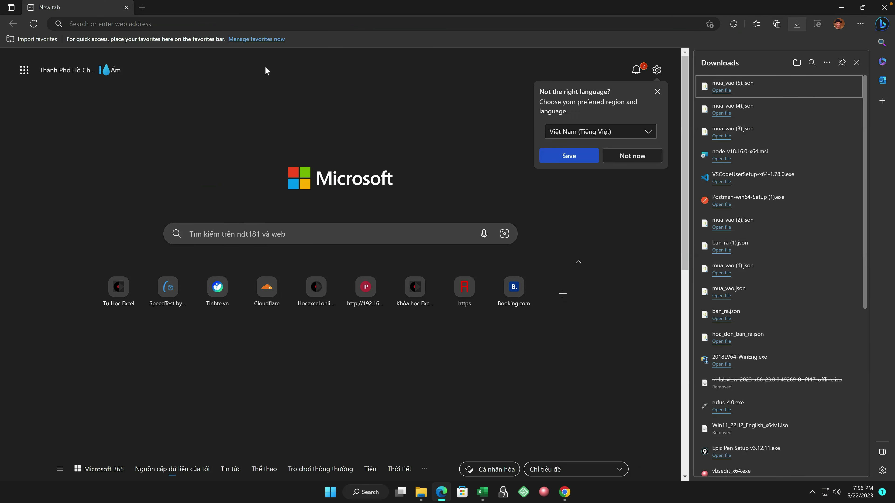
click(856, 62)
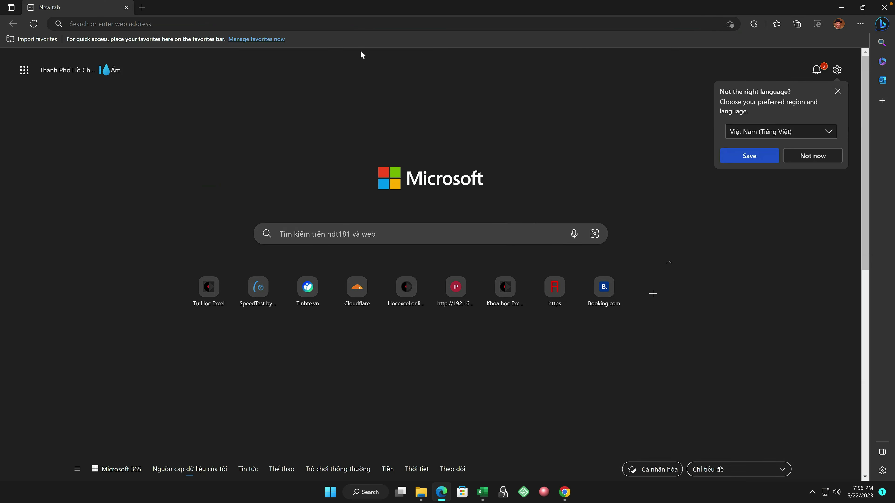
click(235, 23)
Open Edge's extensions page via edge://extensions and the menu's Extensions entry.
text(edge:/)
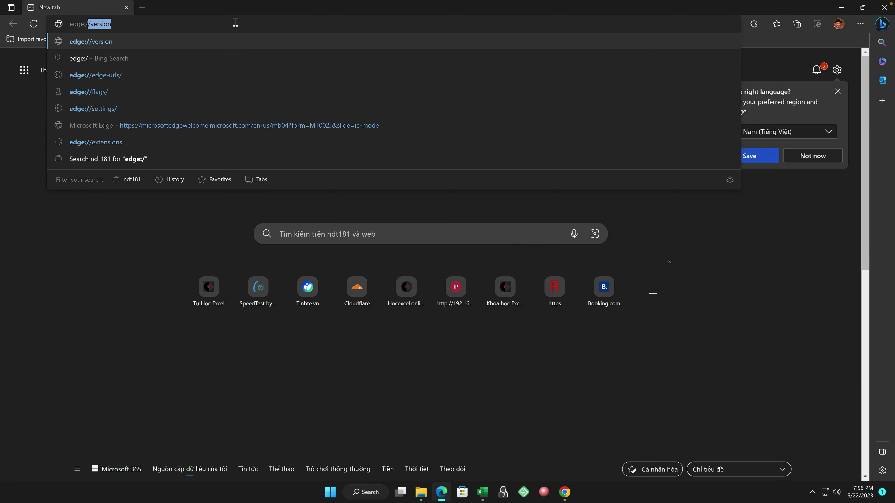
text(/ex)
key(Return)
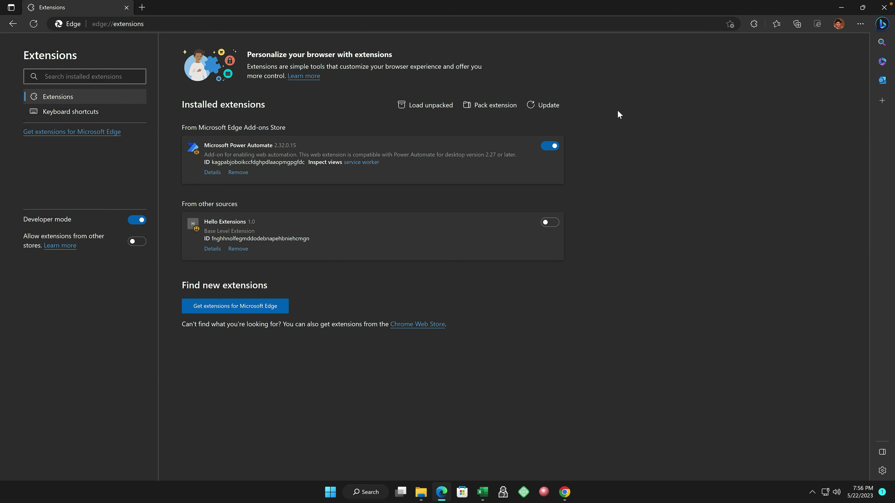
click(860, 24)
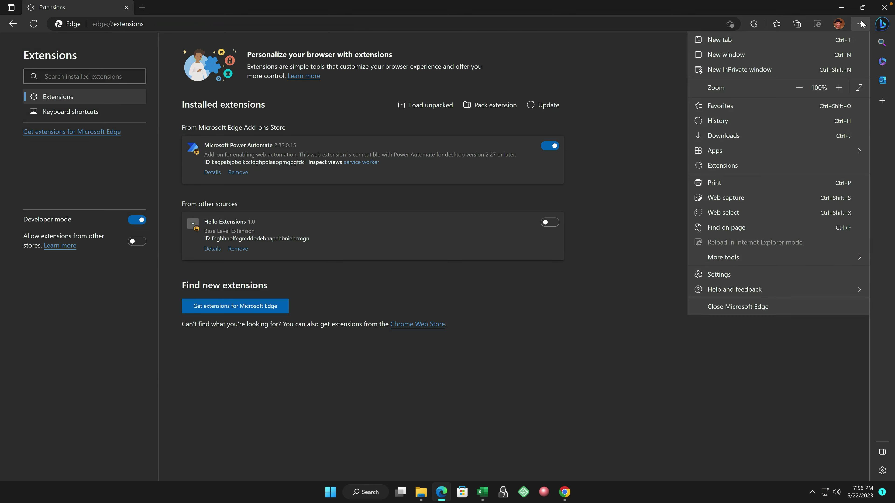
click(730, 165)
click(717, 182)
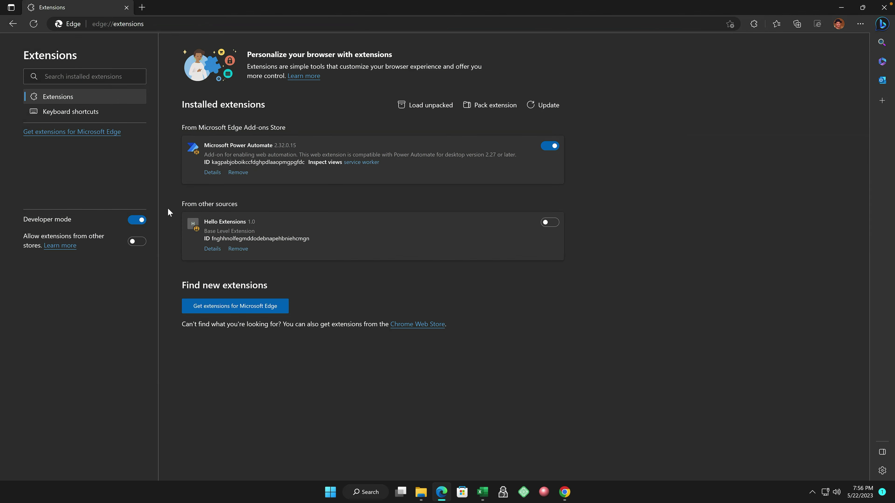
Toggle Developer mode off and back on, then cancel a Load unpacked folder choice.
click(138, 225)
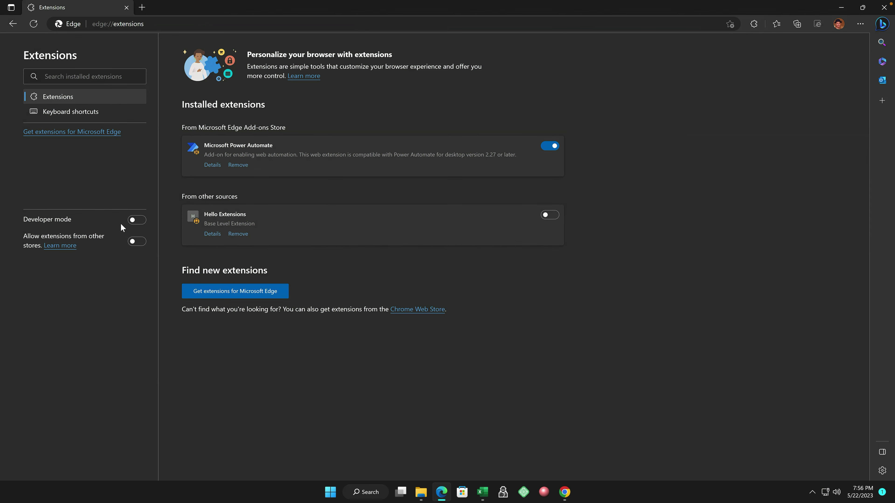
click(135, 221)
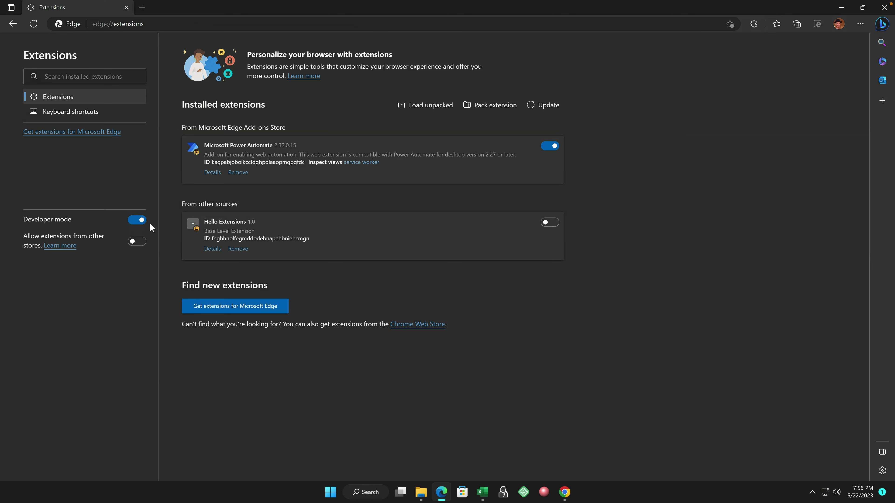
click(430, 104)
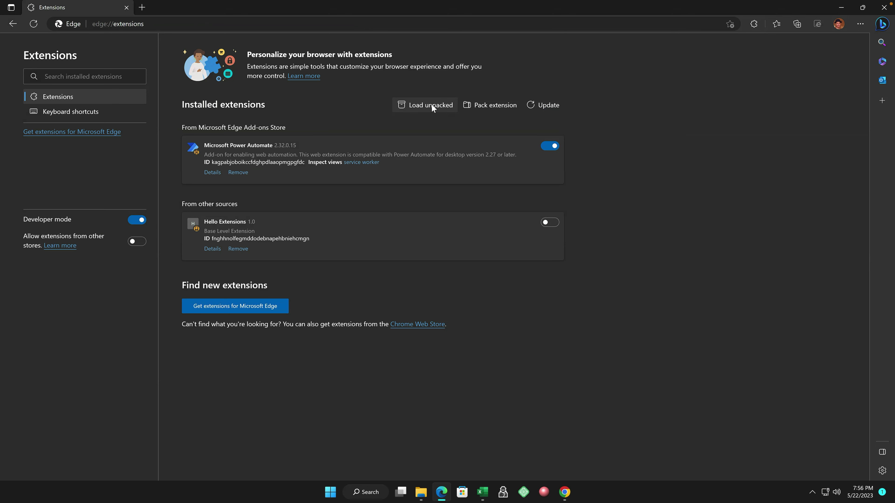
click(437, 7)
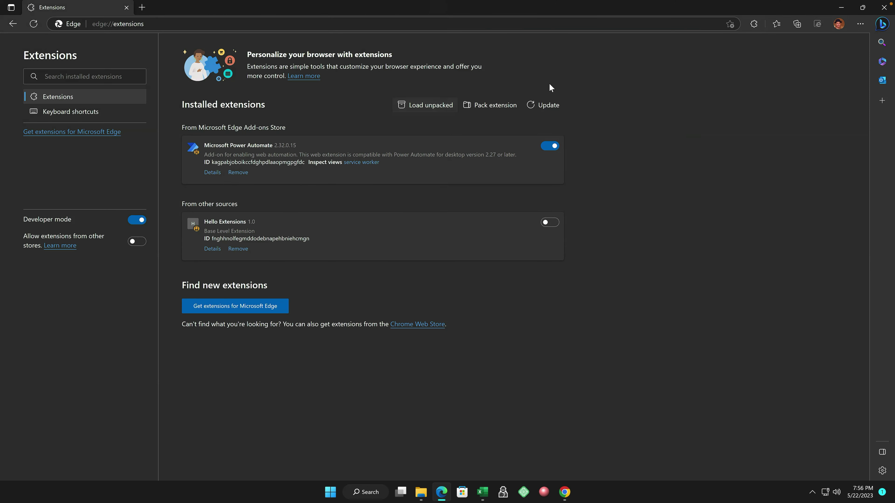
Close Edge and pin Hello Extensions in Chrome's extensions list.
click(883, 7)
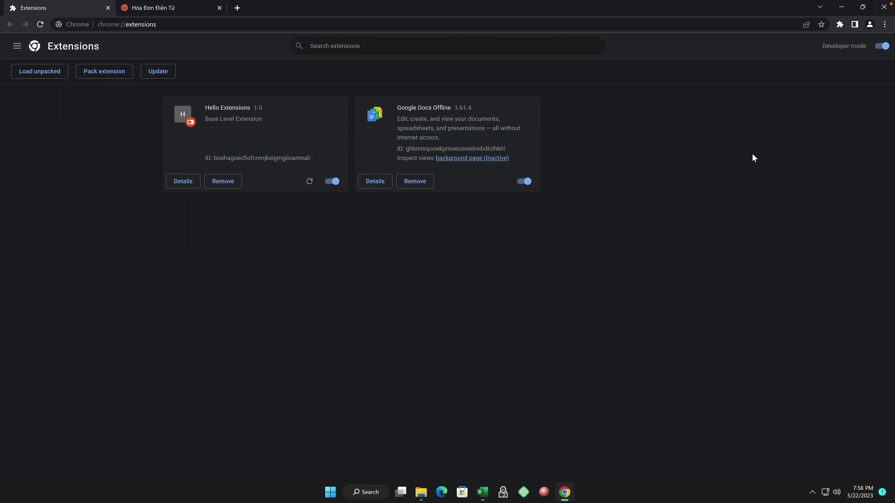
click(840, 24)
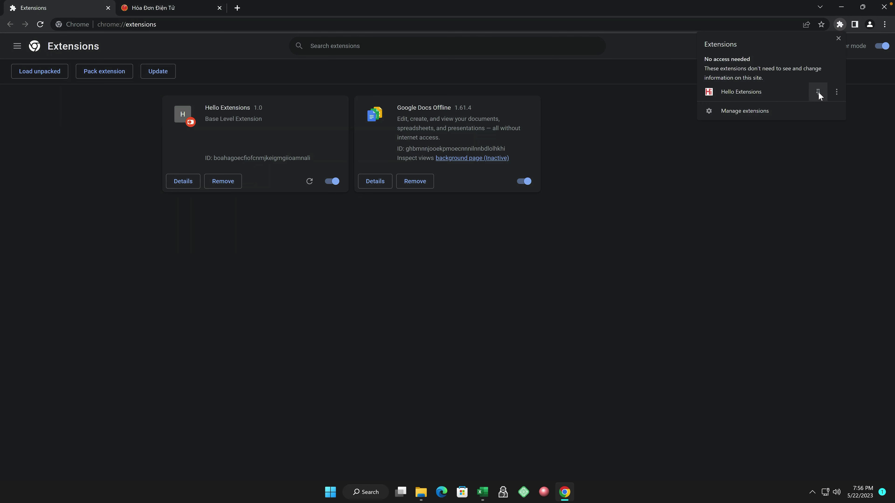
click(818, 92)
click(828, 140)
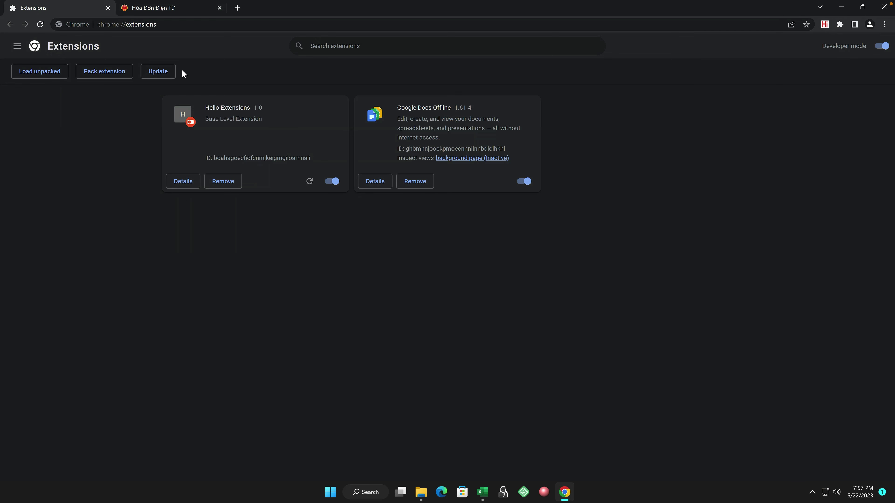
Look at the invoice site and Extensions tabs, then open a new Chrome tab.
click(180, 12)
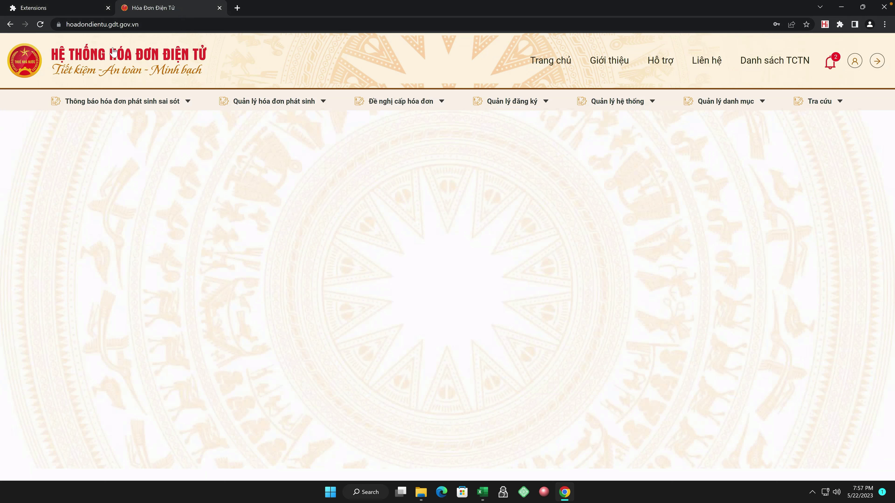
click(57, 13)
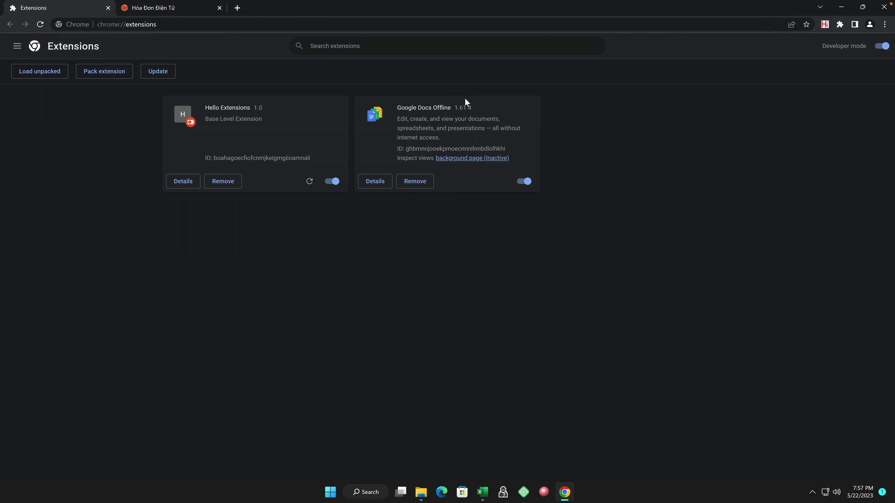
click(236, 8)
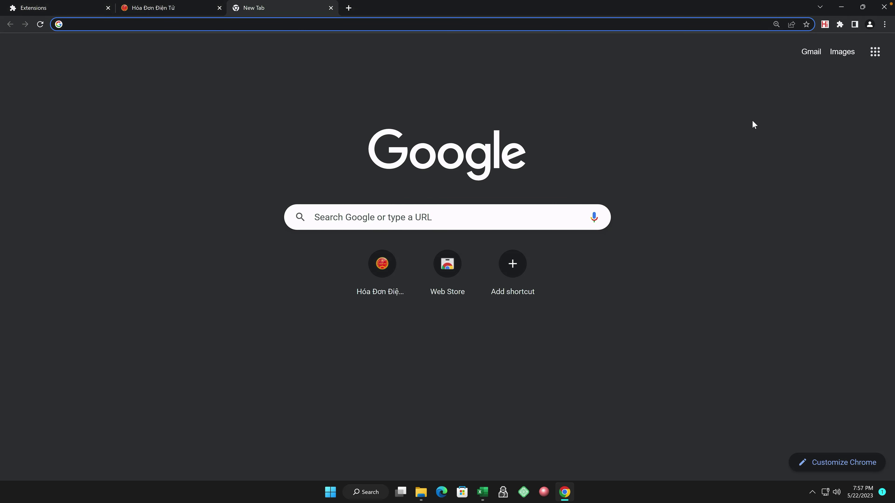
Open the Hi invoice extension popup and scroll through its settings.
click(825, 24)
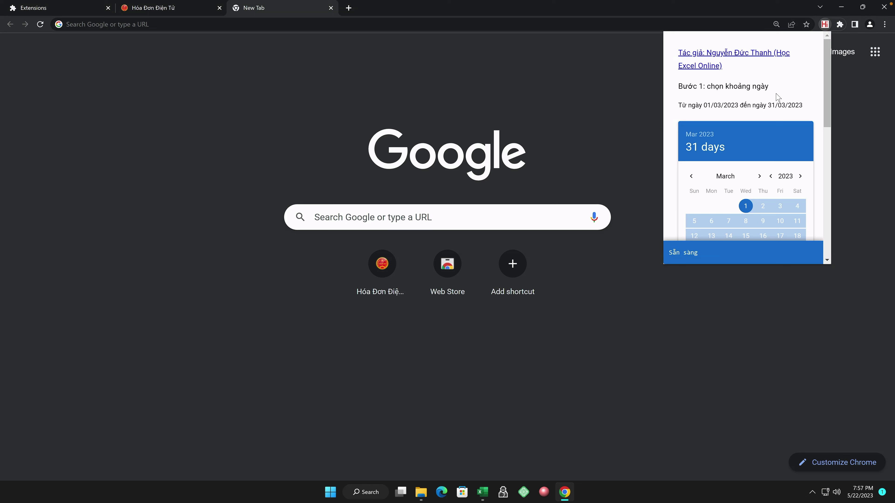
scroll(759, 120, down, 1)
scroll(757, 120, down, 1)
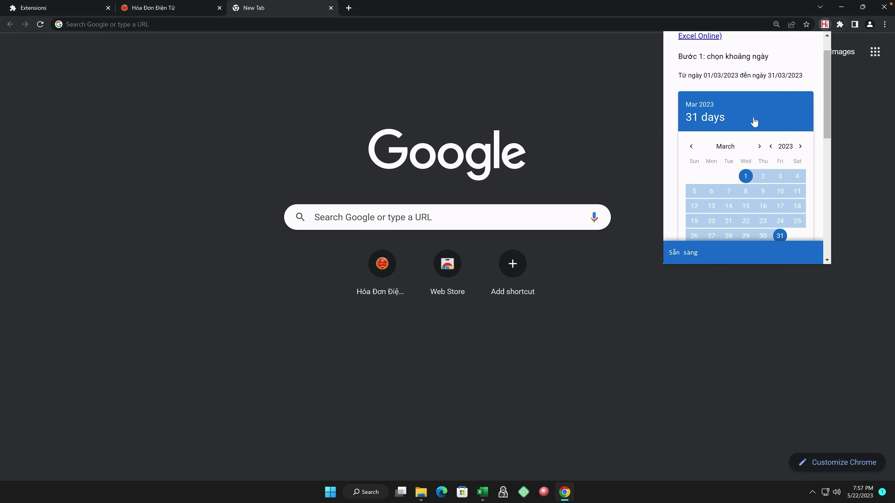
scroll(755, 120, down, 3)
scroll(754, 121, down, 1)
scroll(754, 121, up, 5)
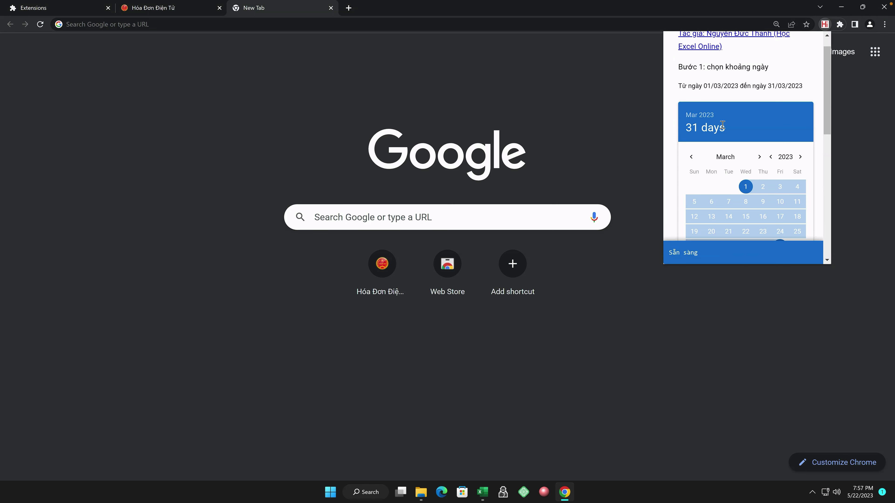
scroll(722, 125, down, 4)
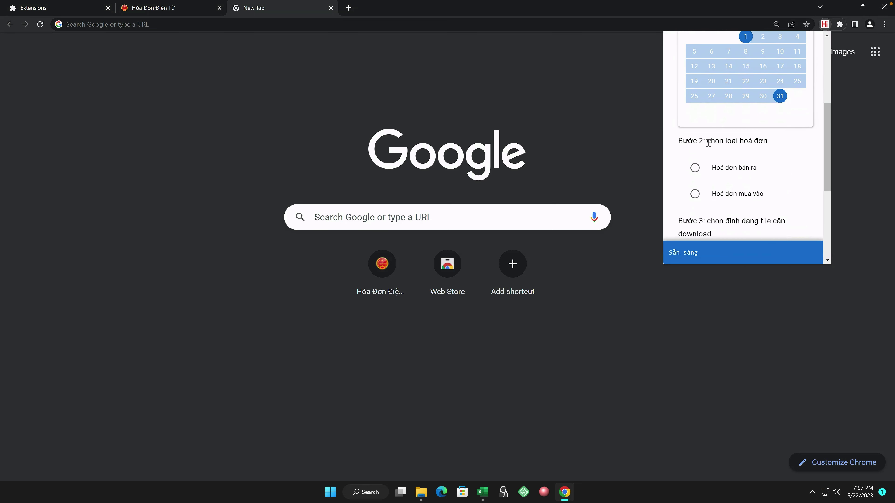
drag(709, 143, 764, 141)
click(765, 141)
scroll(749, 151, down, 1)
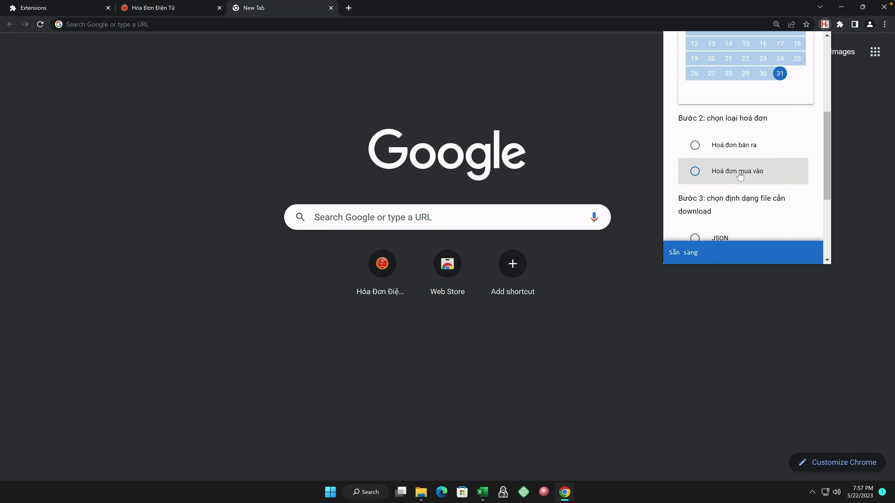
Download Hoá đơn mua vào purchase invoices for 01/03/2023–31/03/2023 as an XML zip.
click(740, 172)
scroll(739, 172, down, 2)
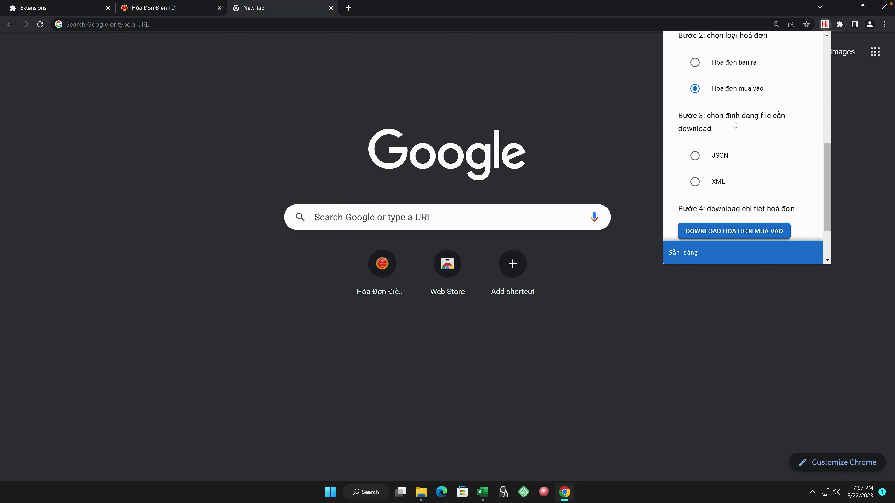
click(717, 186)
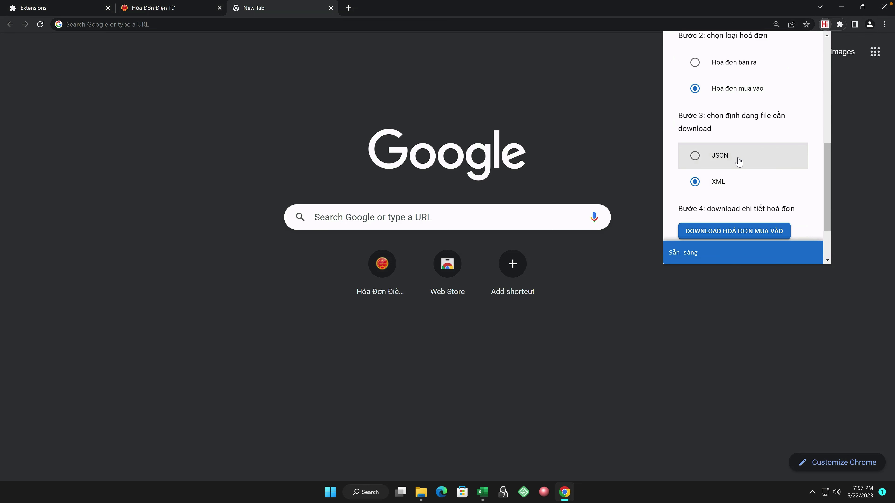
scroll(739, 162, down, 3)
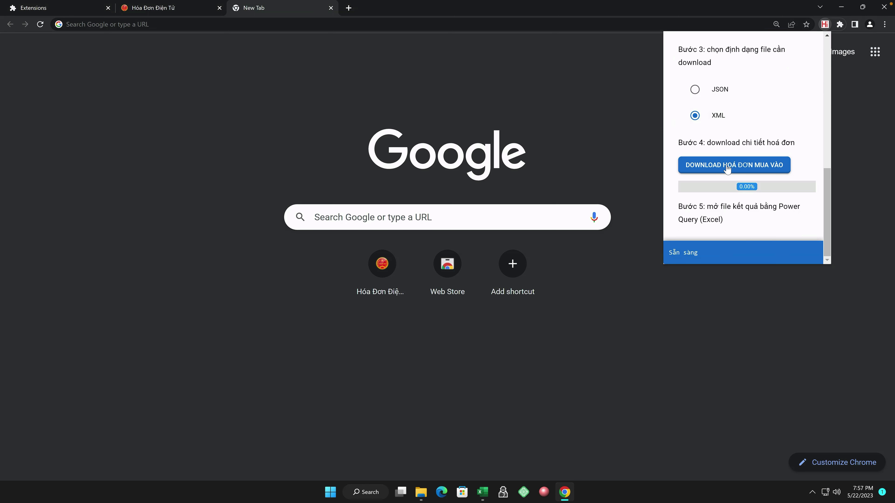
click(779, 170)
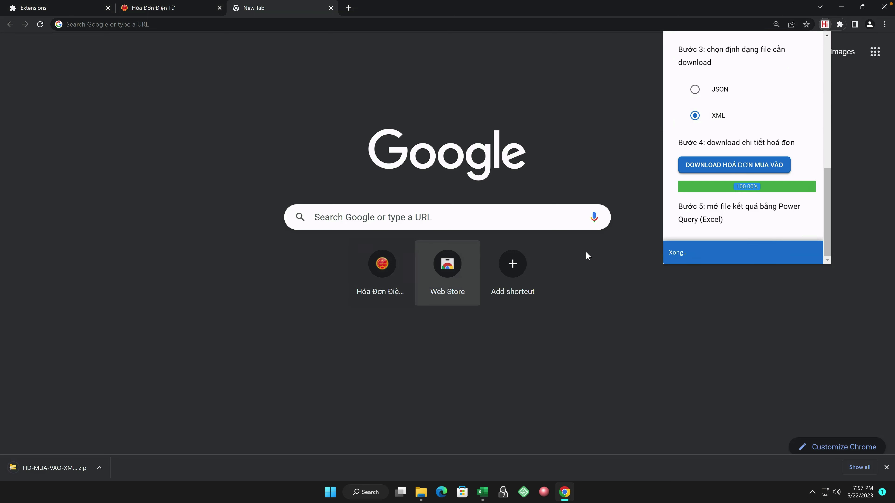
Close the extension popup and open the downloaded HD-MUA-VAO zip from the download bar.
click(112, 403)
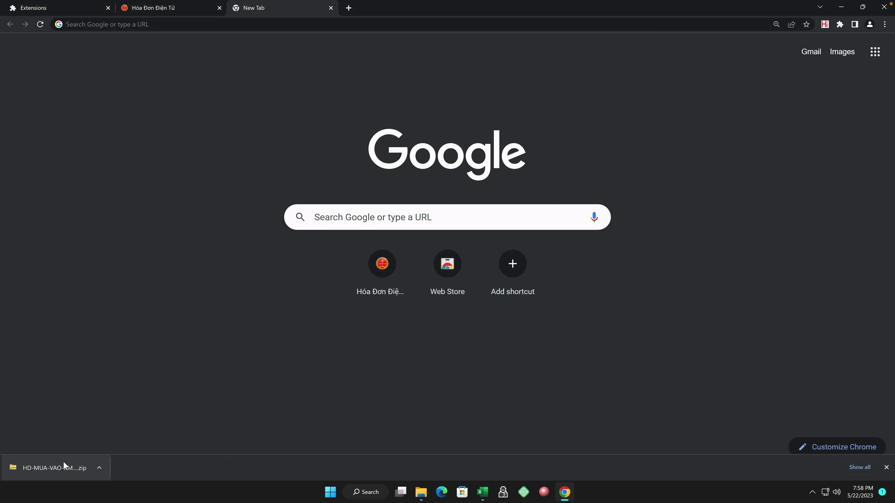
click(98, 468)
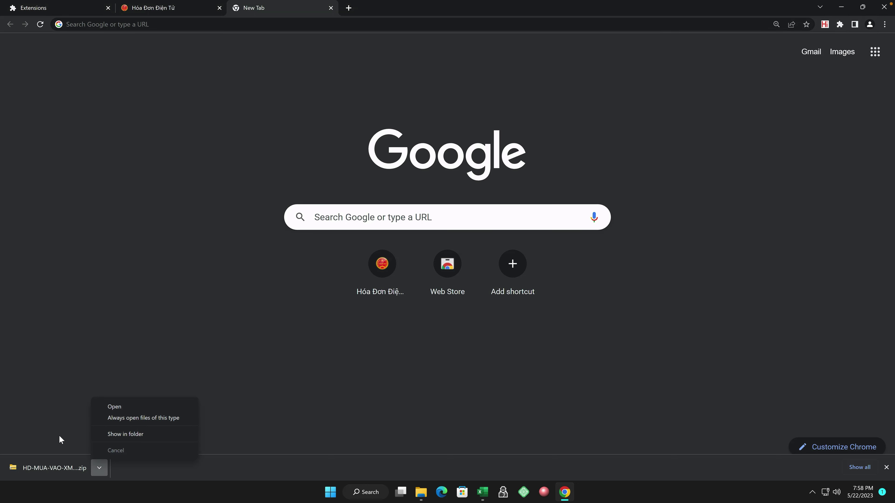
click(58, 463)
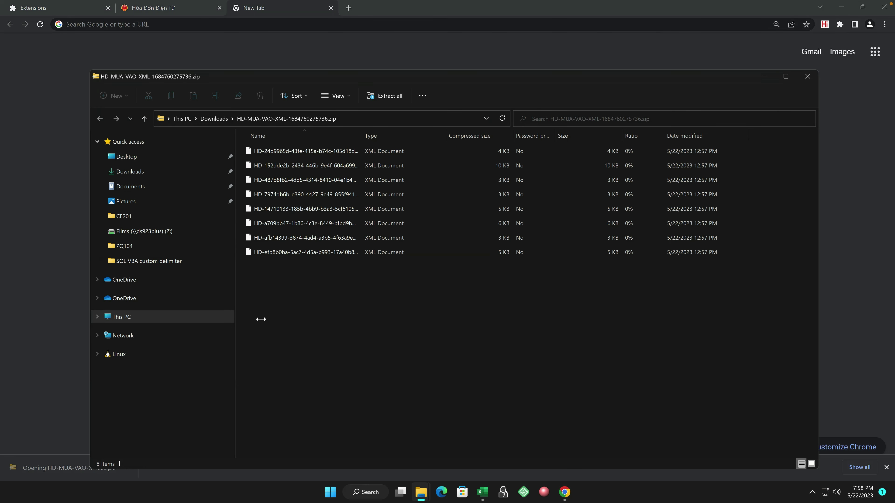
Widen the Name column to check the eight XML invoice files, then return to Chrome.
mouse_move(465, 334)
mouse_down()
mouse_move(363, 248)
mouse_move(303, 143)
mouse_up()
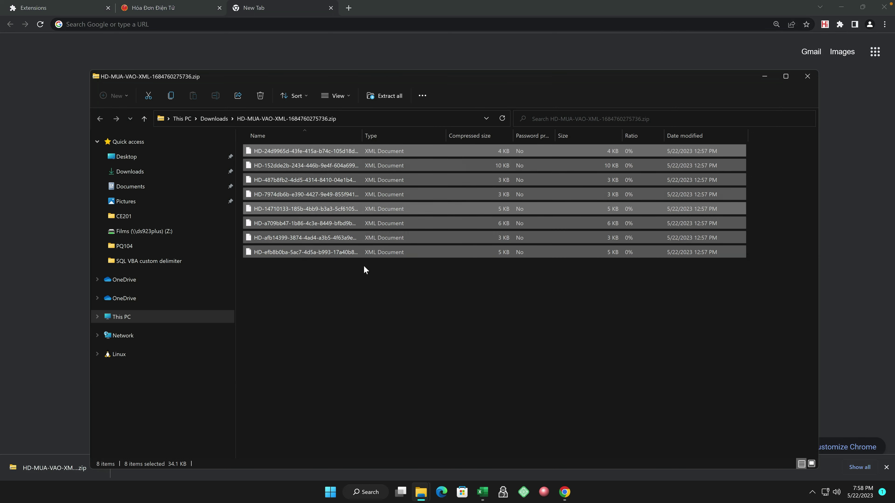
click(369, 150)
drag(362, 136, 412, 136)
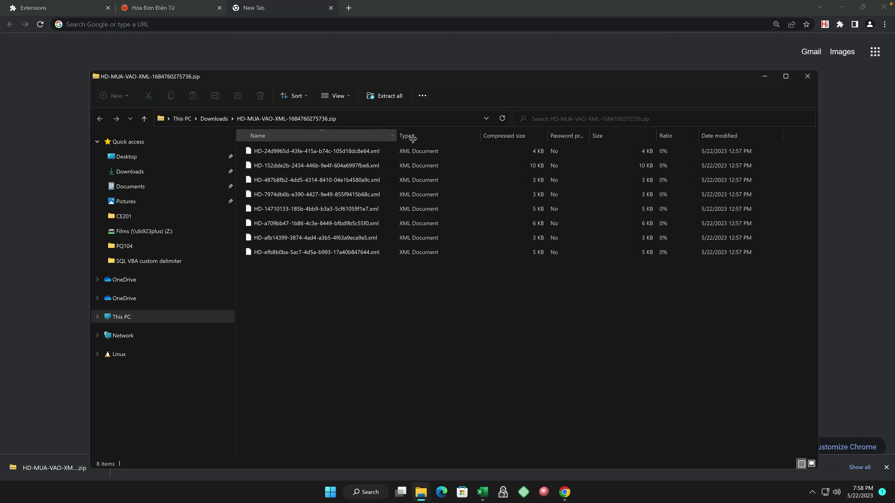
drag(354, 292, 309, 147)
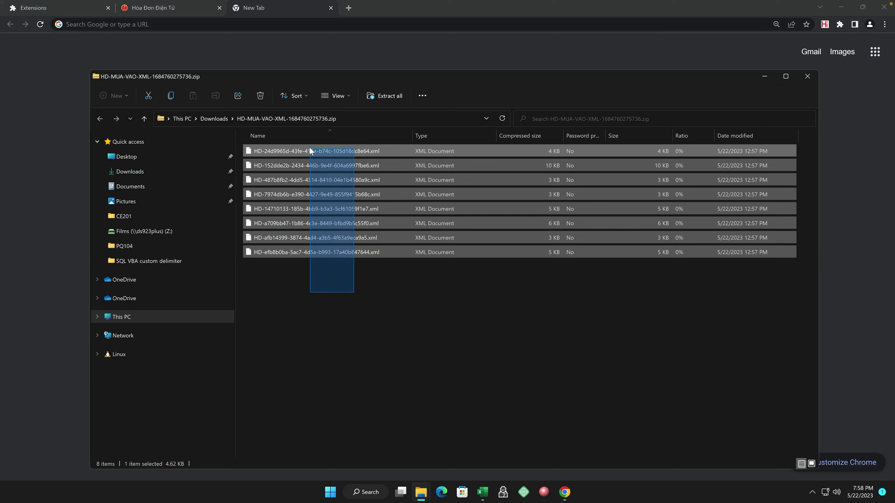
click(313, 305)
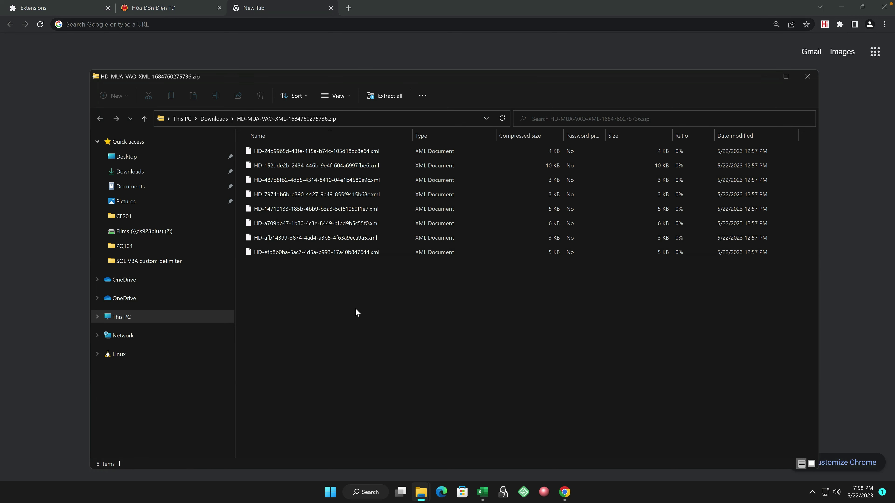
drag(355, 308, 291, 148)
click(347, 291)
click(840, 230)
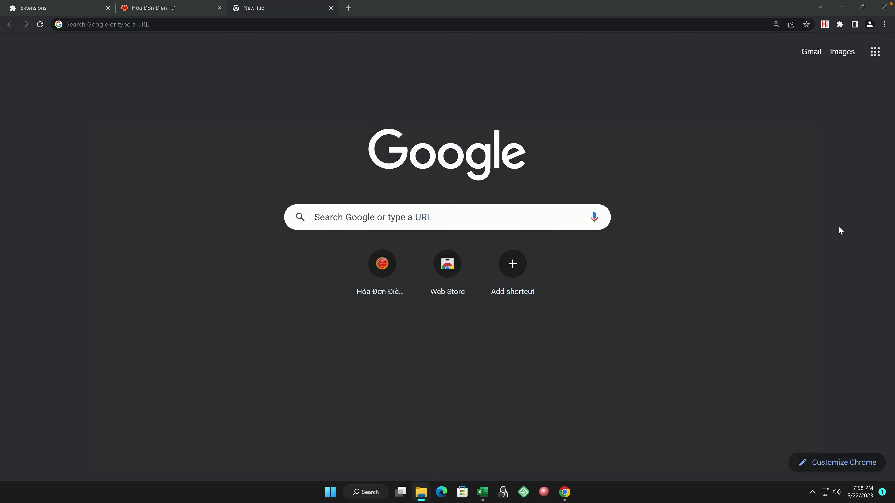
Download the 'Hoá đơn mua vào' invoices as a JSON zip and open it to reveal HD-all.json.
click(824, 26)
scroll(767, 130, down, 4)
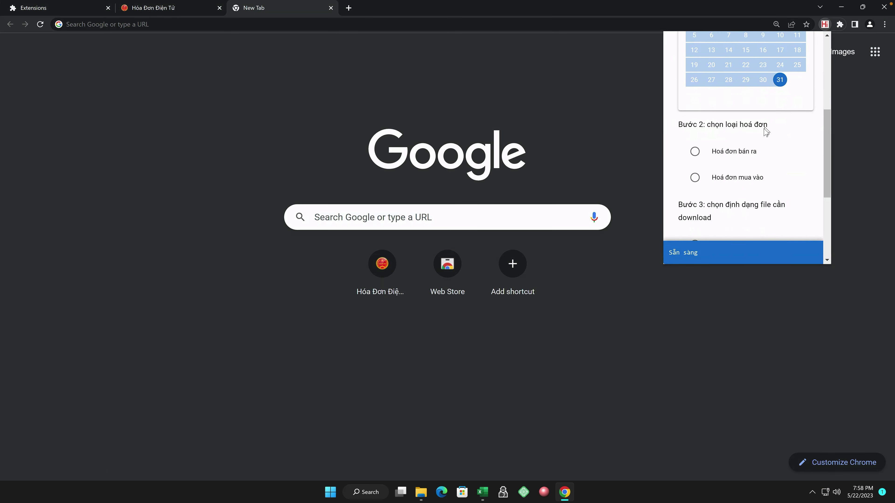
click(741, 178)
scroll(740, 158, down, 4)
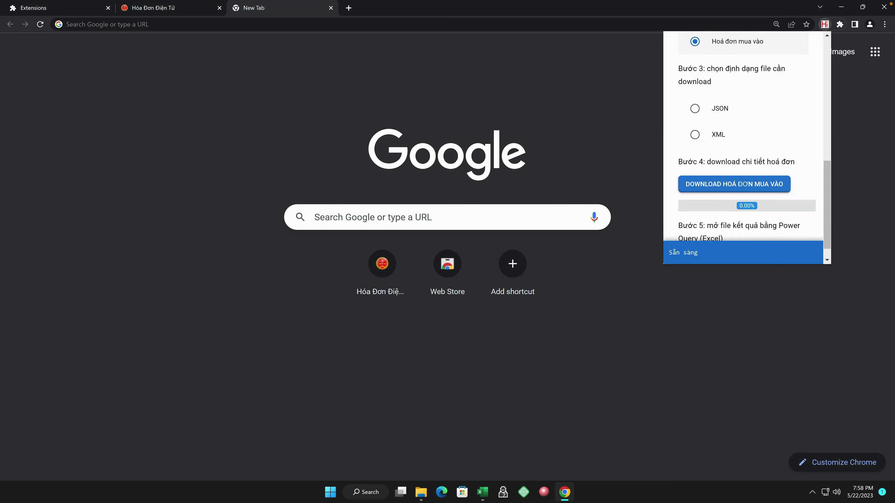
click(737, 112)
click(746, 184)
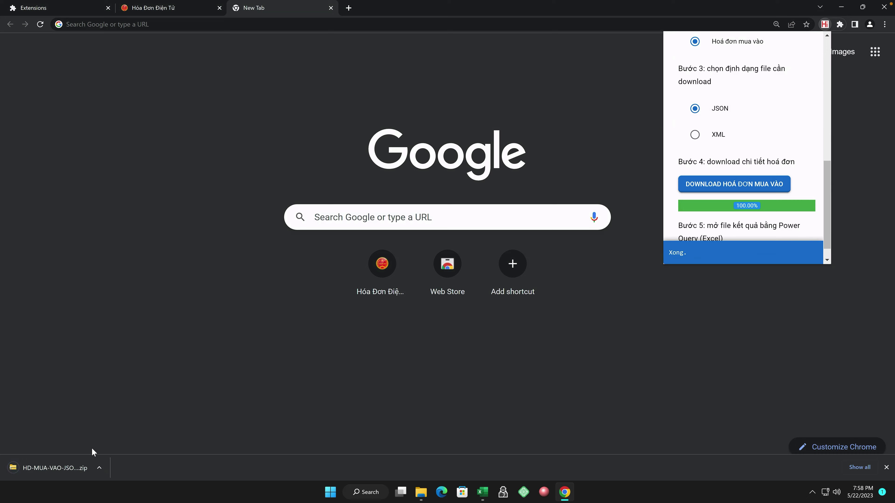
click(54, 467)
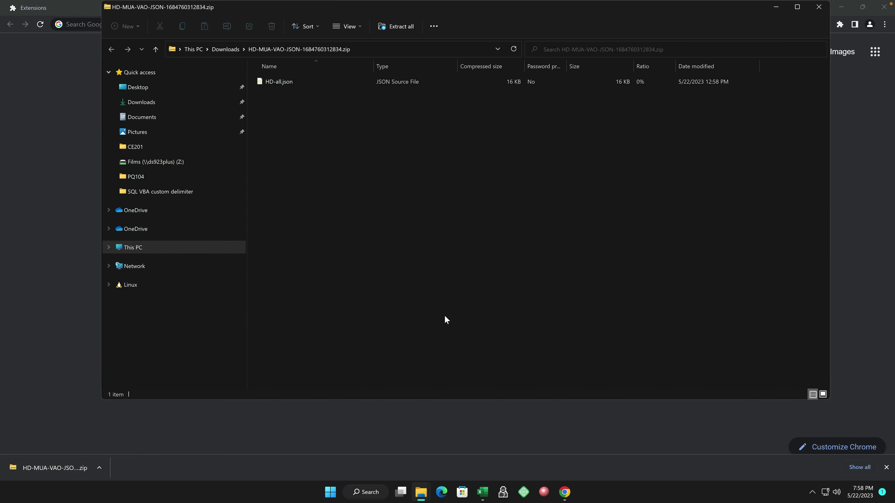
click(483, 492)
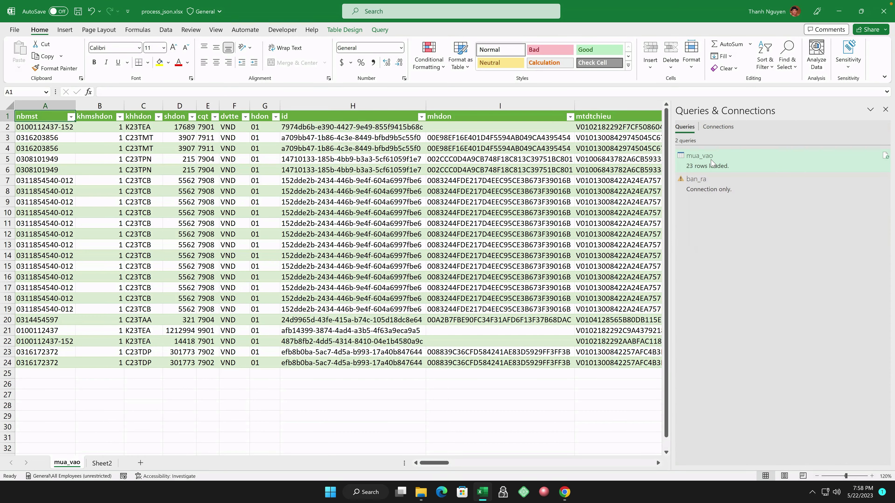
mouse_move(699, 155)
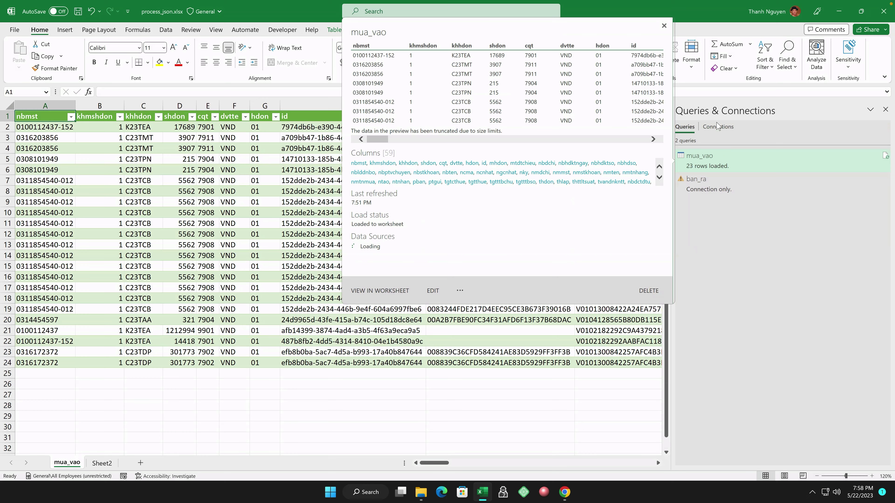
Check the mua_vao query's Source path to HD-all.json in Power Query, cancel, and close the editor.
right_click(750, 163)
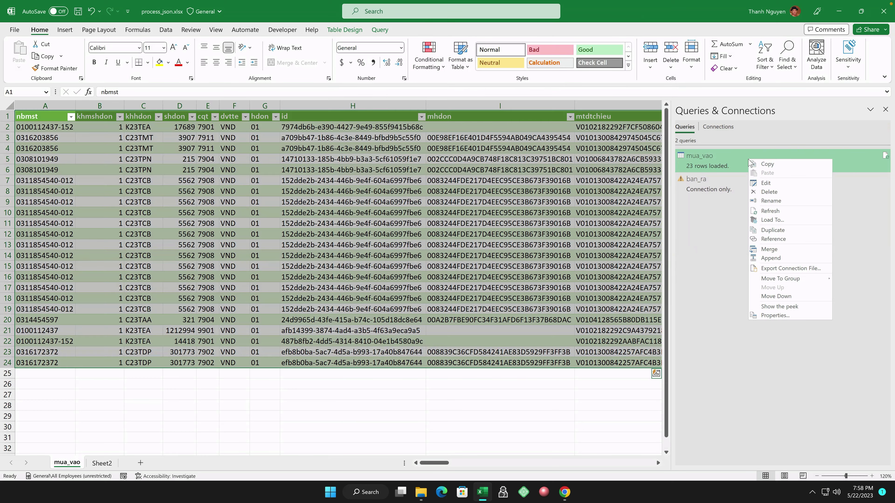
click(770, 184)
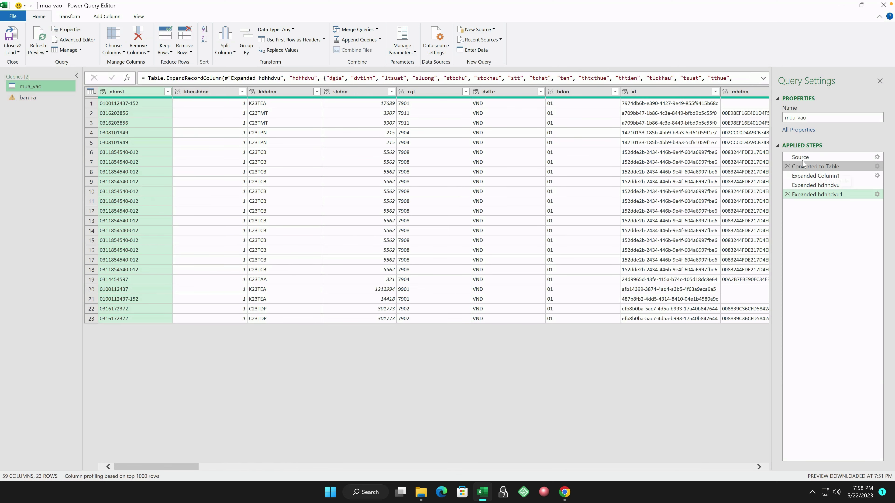
click(805, 157)
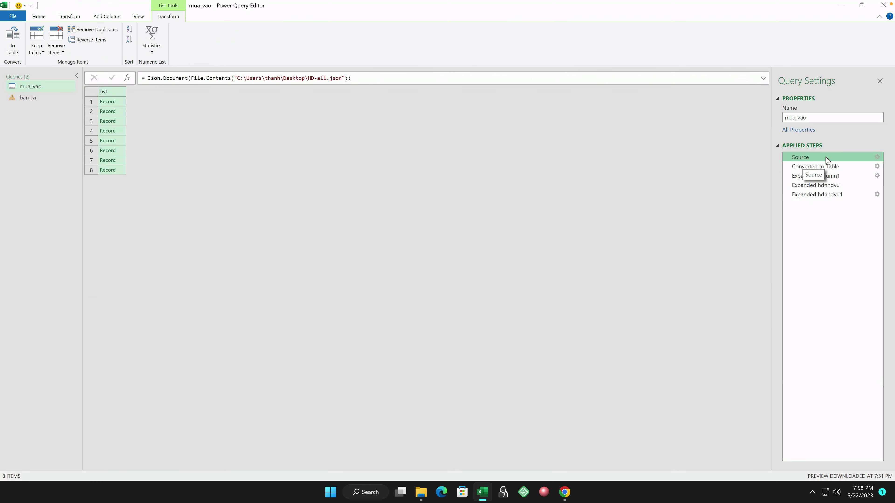
click(877, 158)
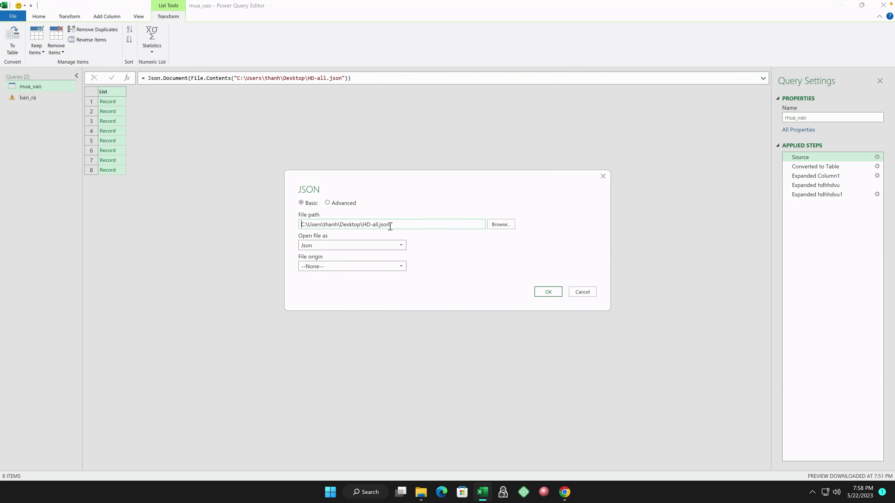
click(423, 223)
click(583, 292)
click(799, 195)
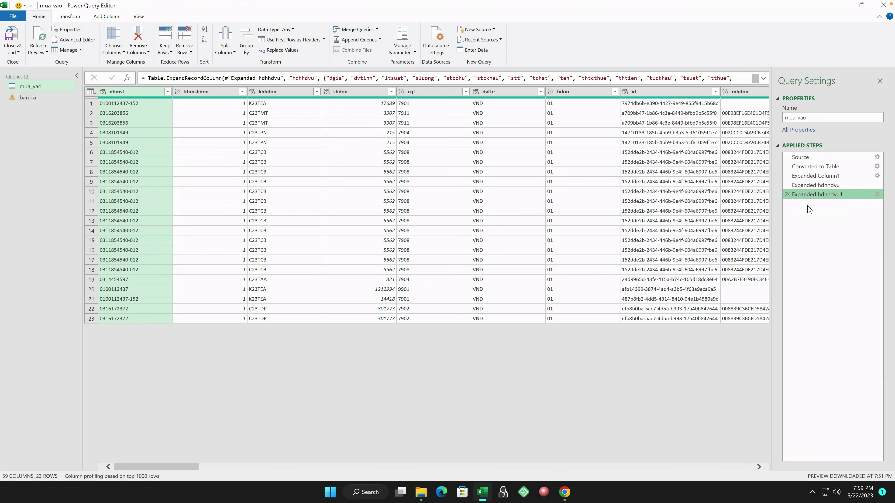
click(12, 37)
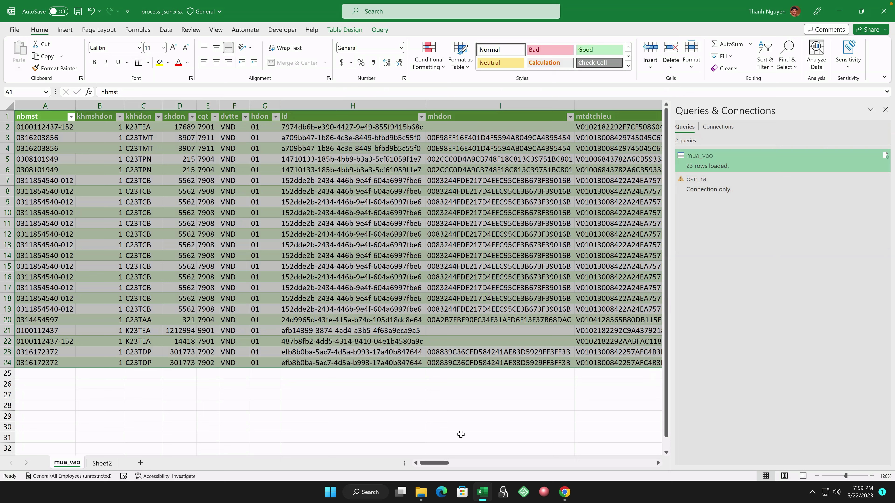
Scroll the mua_vao sheet and inspect the id and mhdon columns.
mouse_move(446, 464)
mouse_down()
mouse_move(523, 464)
mouse_move(434, 464)
mouse_up()
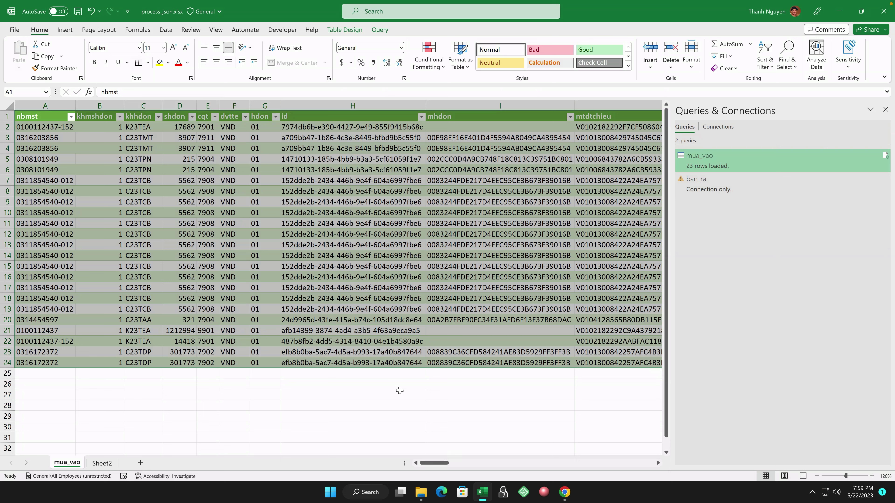
click(372, 106)
click(468, 106)
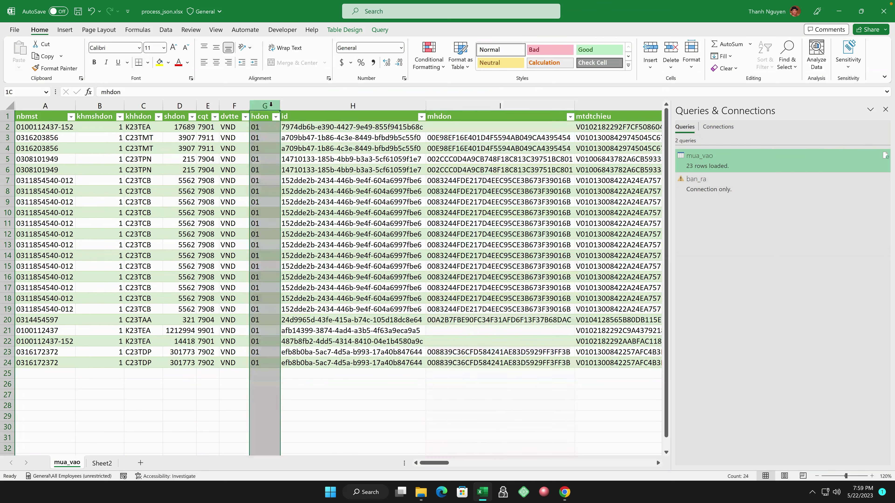
click(352, 105)
click(469, 107)
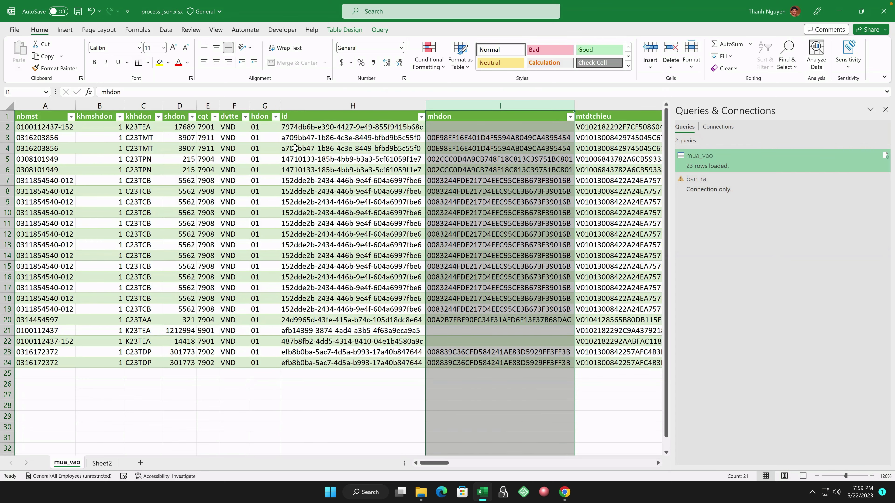
Inspect the hdon, dvtte, cqt, shdon and khhdon columns, clear the selection, and return to Chrome.
click(263, 106)
click(234, 107)
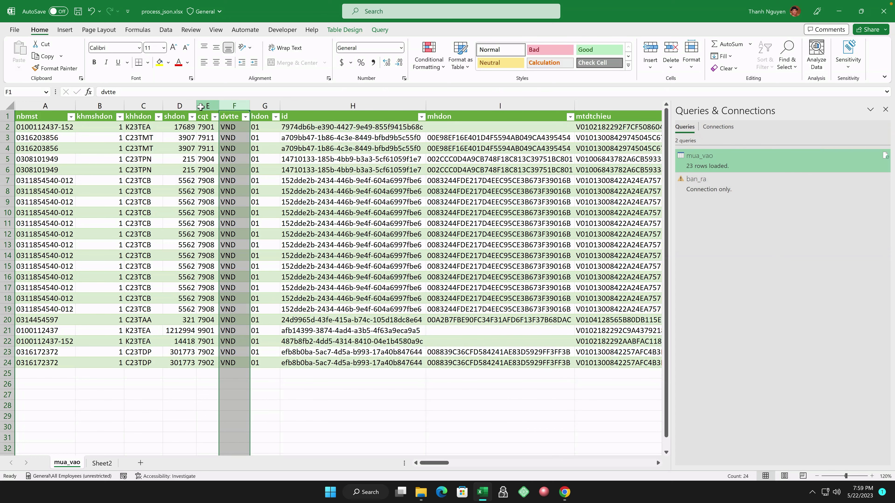
click(208, 107)
click(179, 106)
click(143, 106)
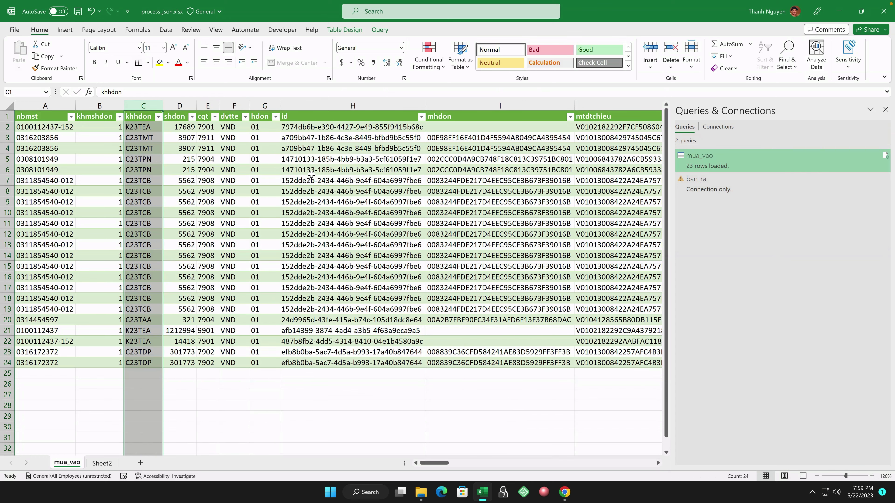
click(519, 418)
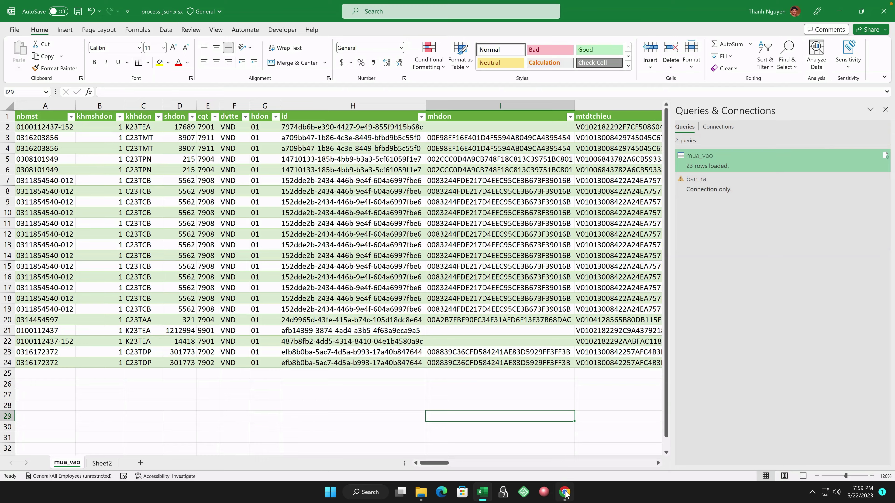
click(564, 492)
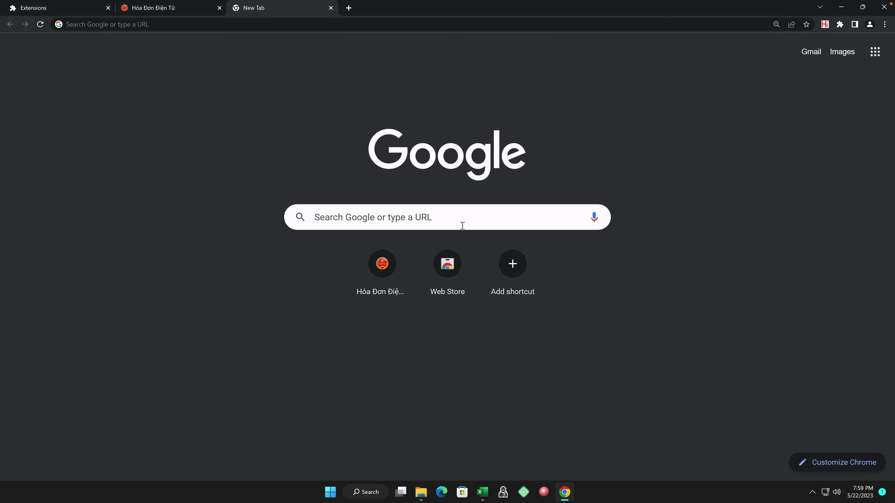
Inspect the invoice extension's popup in DevTools and show its Network tab.
click(825, 24)
right_click(699, 102)
click(717, 111)
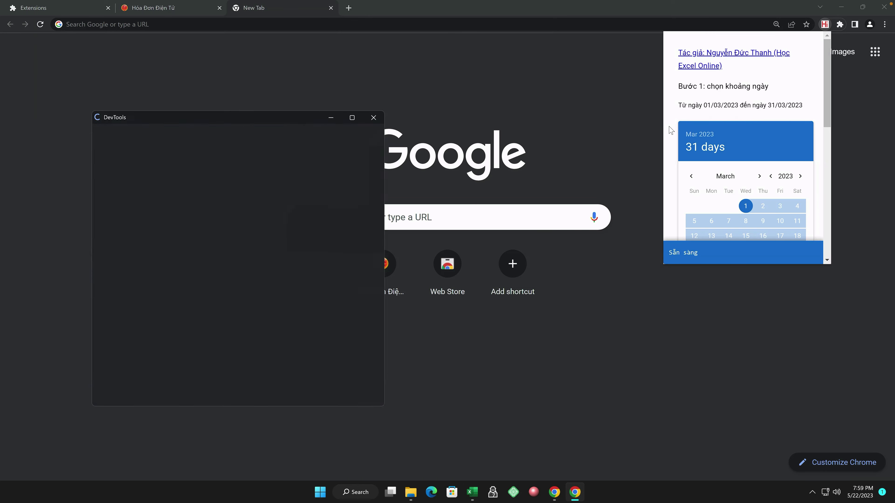
click(217, 130)
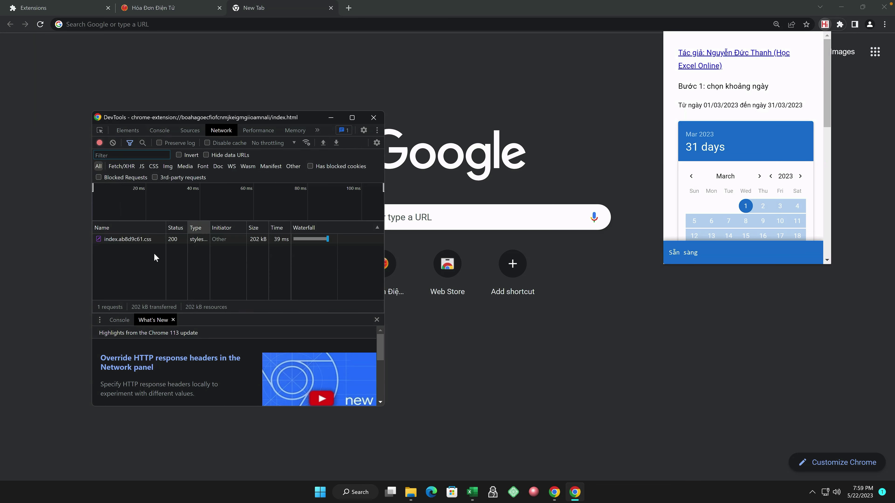